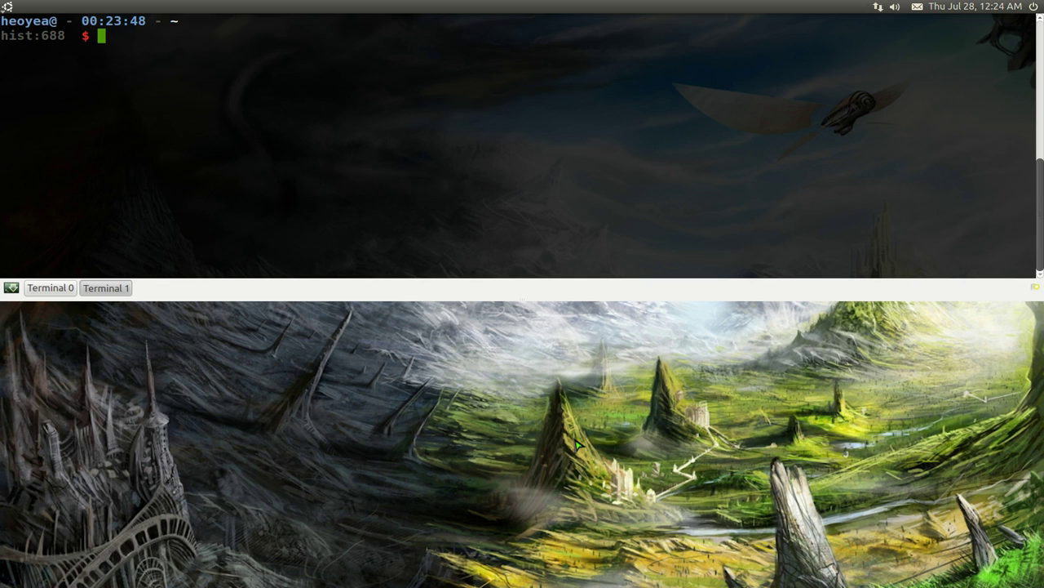
Launch the cmus music player from the terminal
{"action": "type", "text": "cmus"}
{"action": "key", "text": "Return"}
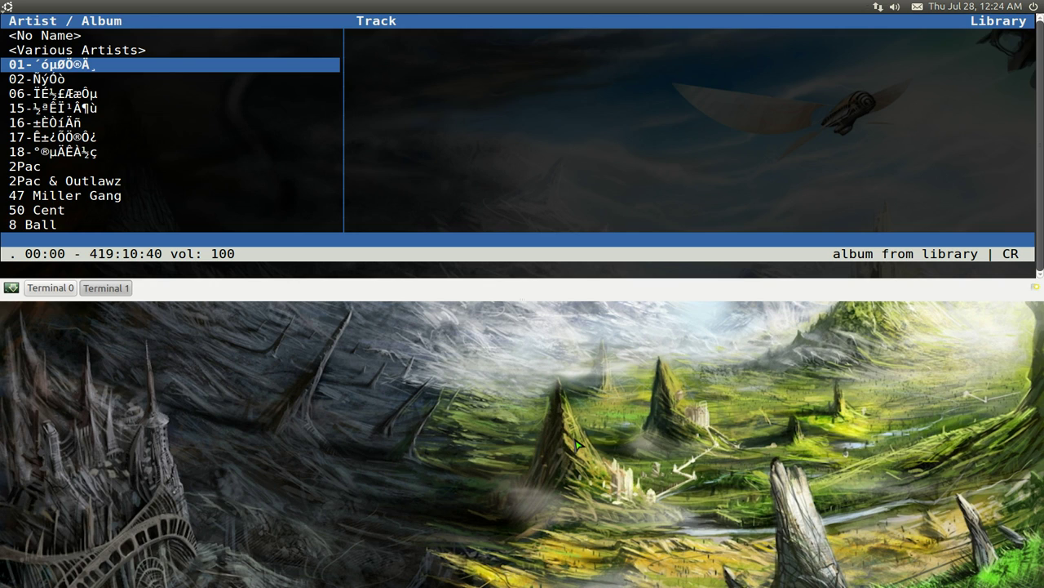
{"action": "key", "text": "Down"}
{"action": "key", "text": "Down"}
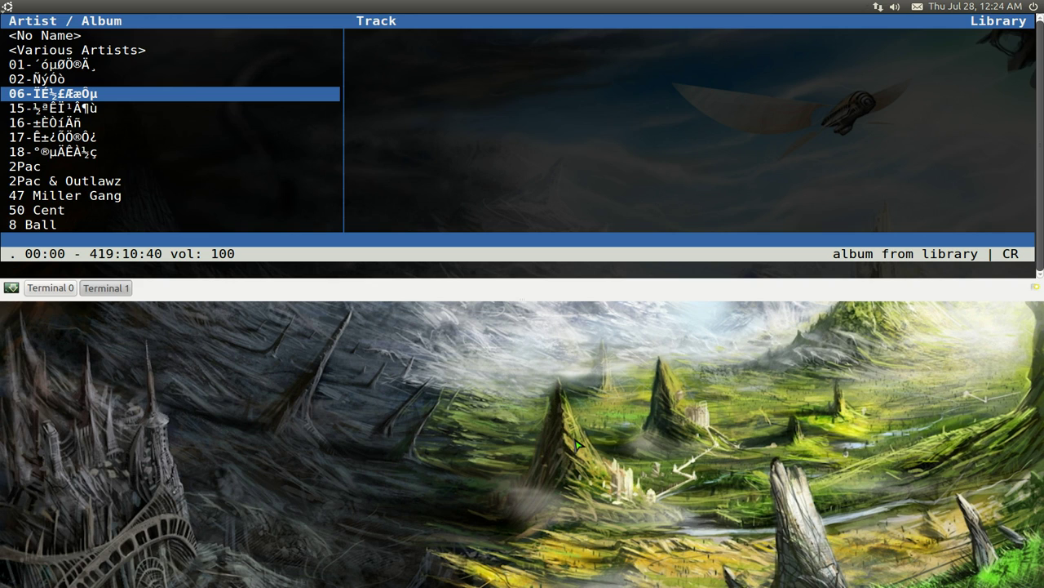
{"action": "key", "text": "colon"}
{"action": "type", "text": "add ~/Music/"}
{"action": "key", "text": "BackSpace"}
{"action": "key", "text": "BackSpace"}
{"action": "key", "text": "BackSpace"}
{"action": "key", "text": "BackSpace"}
{"action": "key", "text": "BackSpace"}
{"action": "key", "text": "BackSpace"}
{"action": "key", "text": "BackSpace"}
{"action": "key", "text": "BackSpace"}
{"action": "key", "text": "BackSpace"}
{"action": "key", "text": "BackSpace"}
{"action": "key", "text": "BackSpace"}
{"action": "key", "text": "BackSpace"}
{"action": "key", "text": "BackSpace"}
Look through the artists at the beginning of the library's artist and album tree
{"action": "key", "text": "Down"}
{"action": "key", "text": "Down"}
{"action": "key", "text": "Down"}
{"action": "key", "text": "Down"}
{"action": "key", "text": "Down"}
{"action": "key", "text": "Down"}
{"action": "key", "text": "Down"}
{"action": "key", "text": "Down"}
{"action": "key", "text": "Down"}
{"action": "key", "text": "Down"}
{"action": "key", "text": "Down"}
{"action": "key", "text": "Down"}
{"action": "key", "text": "Down"}
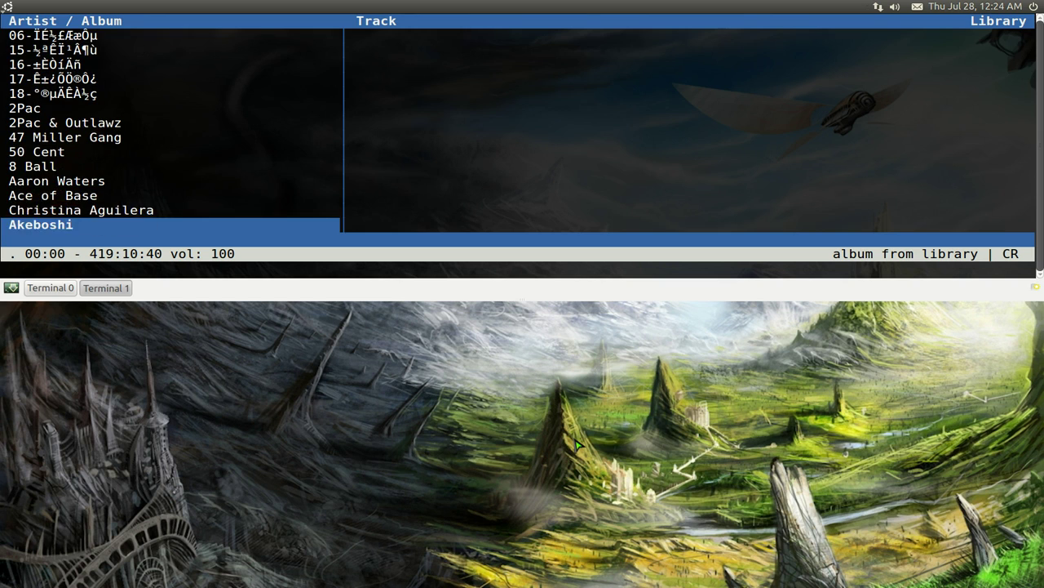
{"action": "key", "text": "Up"}
{"action": "key", "text": "Up"}
{"action": "key", "text": "Up"}
{"action": "key", "text": "Up"}
{"action": "key", "text": "Up"}
{"action": "key", "text": "Up"}
{"action": "key", "text": "Up"}
{"action": "key", "text": "Up"}
{"action": "key", "text": "Up"}
{"action": "key", "text": "Up"}
{"action": "key", "text": "Up"}
{"action": "key", "text": "Up"}
{"action": "key", "text": "Up"}
{"action": "key", "text": "Up"}
{"action": "key", "text": "Up"}
{"action": "key", "text": "Up"}
{"action": "key", "text": "Down"}
{"action": "key", "text": "Down"}
{"action": "key", "text": "Down"}
{"action": "key", "text": "Down"}
{"action": "key", "text": "Down"}
{"action": "key", "text": "Down"}
{"action": "key", "text": "Down"}
{"action": "key", "text": "Down"}
{"action": "key", "text": "Down"}
{"action": "key", "text": "Down"}
{"action": "key", "text": "Down"}
{"action": "key", "text": "Down"}
{"action": "key", "text": "Down"}
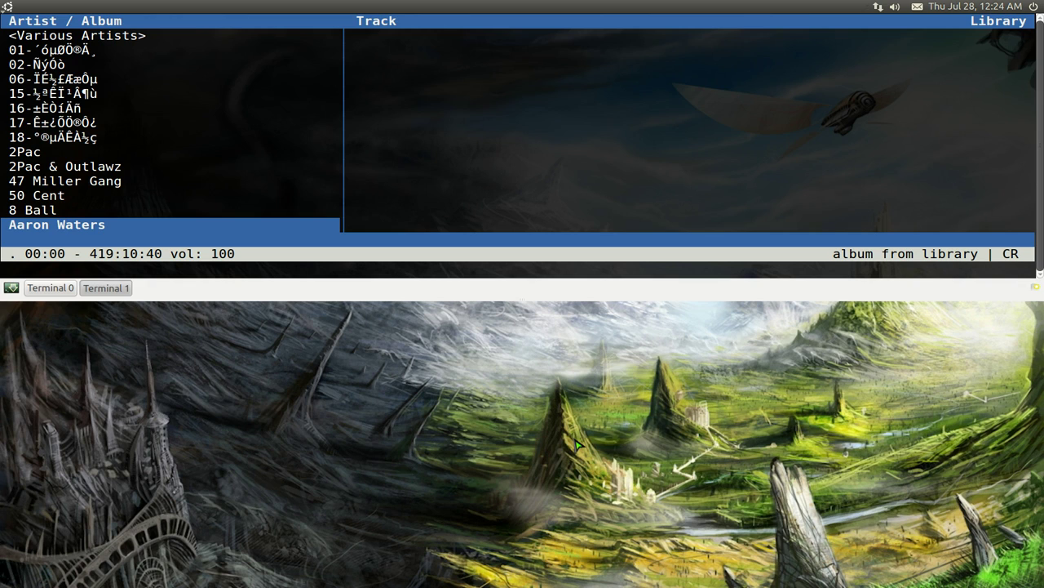
View the sorted library and the playlist, and return to the artist and album tree
{"action": "key", "text": "2"}
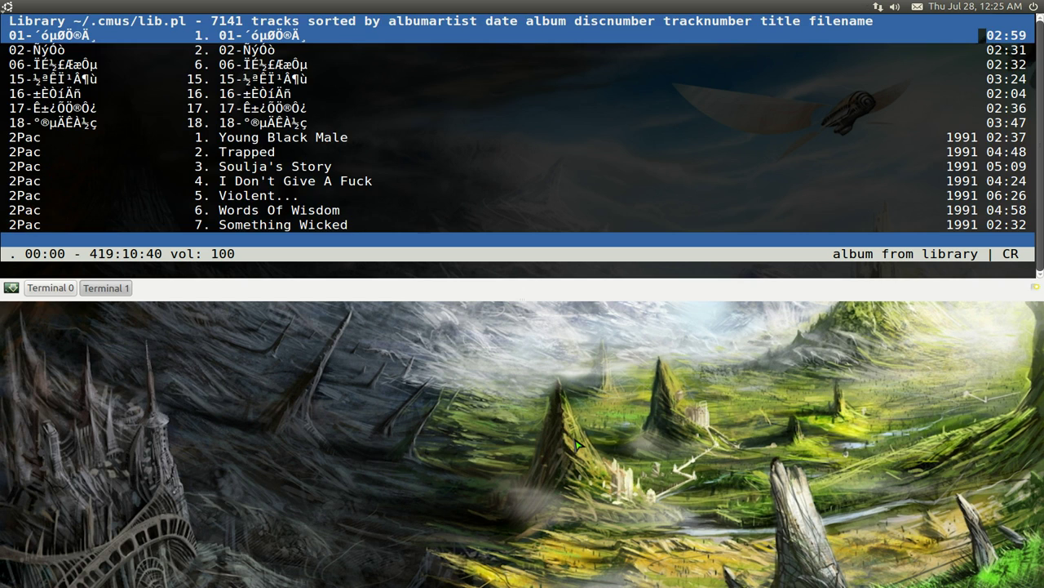
{"action": "key", "text": "3"}
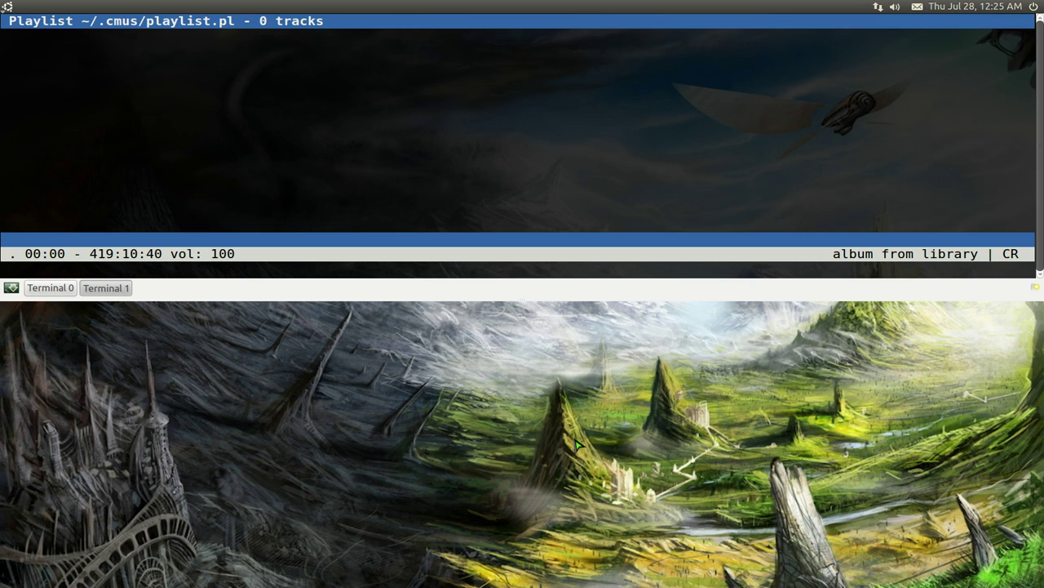
{"action": "key", "text": "1"}
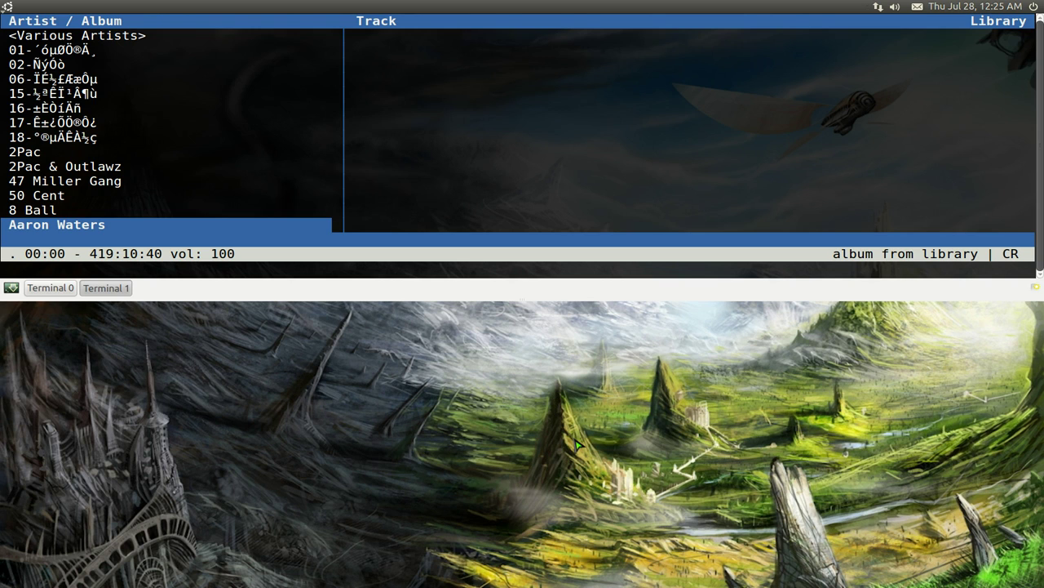
Show the sorted library and look through its first tracks, down to 2Pac's 1993 songs
{"action": "key", "text": "2"}
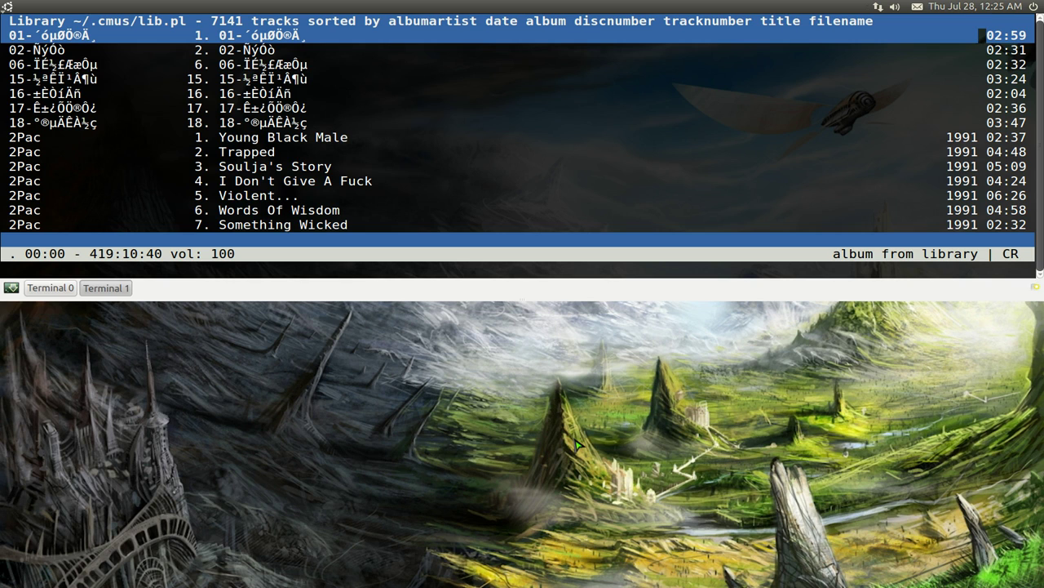
{"action": "key", "text": "Down"}
{"action": "key", "text": "Down"}
{"action": "key", "text": "Down"}
{"action": "key", "text": "Down"}
{"action": "key", "text": "Down"}
{"action": "key", "text": "Down"}
{"action": "key", "text": "Down"}
{"action": "key", "text": "Down"}
{"action": "key", "text": "Down"}
{"action": "key", "text": "Down"}
{"action": "key", "text": "Down"}
{"action": "key", "text": "Down"}
{"action": "key", "text": "Up"}
{"action": "key", "text": "Up"}
{"action": "key", "text": "Up"}
{"action": "key", "text": "Up"}
{"action": "key", "text": "Up"}
{"action": "key", "text": "Up"}
{"action": "key", "text": "Up"}
{"action": "key", "text": "Up"}
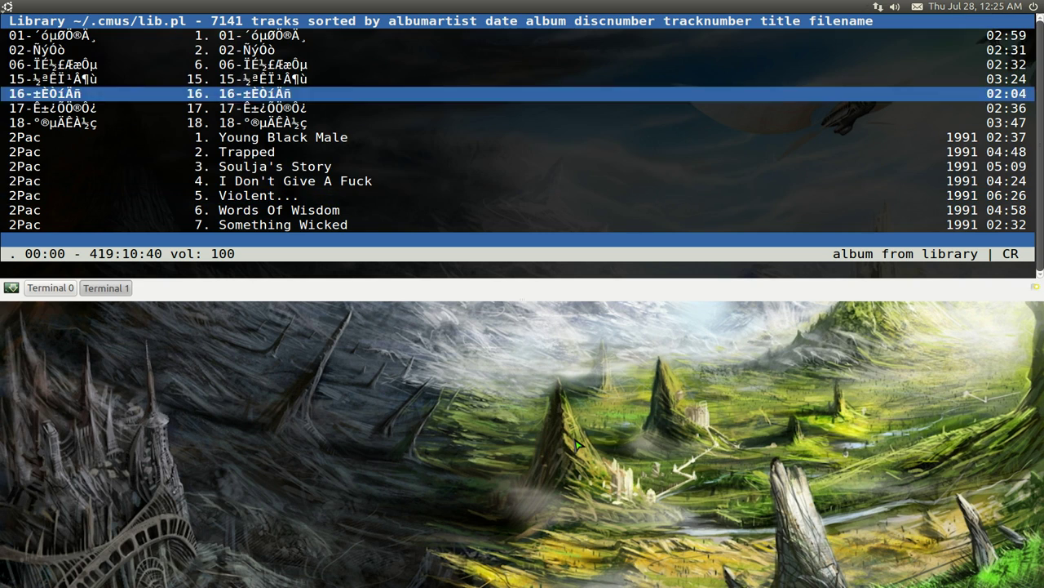
{"action": "key", "text": "Up"}
{"action": "key", "text": "Up"}
{"action": "key", "text": "Up"}
{"action": "key", "text": "Up"}
{"action": "key", "text": "Down"}
{"action": "key", "text": "Down"}
{"action": "key", "text": "Down"}
{"action": "key", "text": "Down"}
{"action": "key", "text": "Down"}
{"action": "key", "text": "Down"}
{"action": "key", "text": "Down"}
{"action": "key", "text": "Down"}
{"action": "key", "text": "Down"}
{"action": "key", "text": "Down"}
{"action": "key", "text": "Down"}
{"action": "key", "text": "Down"}
{"action": "key", "text": "Down"}
{"action": "key", "text": "Down"}
{"action": "key", "text": "Down"}
{"action": "key", "text": "Down"}
{"action": "key", "text": "Down"}
{"action": "key", "text": "Down"}
{"action": "key", "text": "Down"}
{"action": "key", "text": "Down"}
{"action": "key", "text": "Down"}
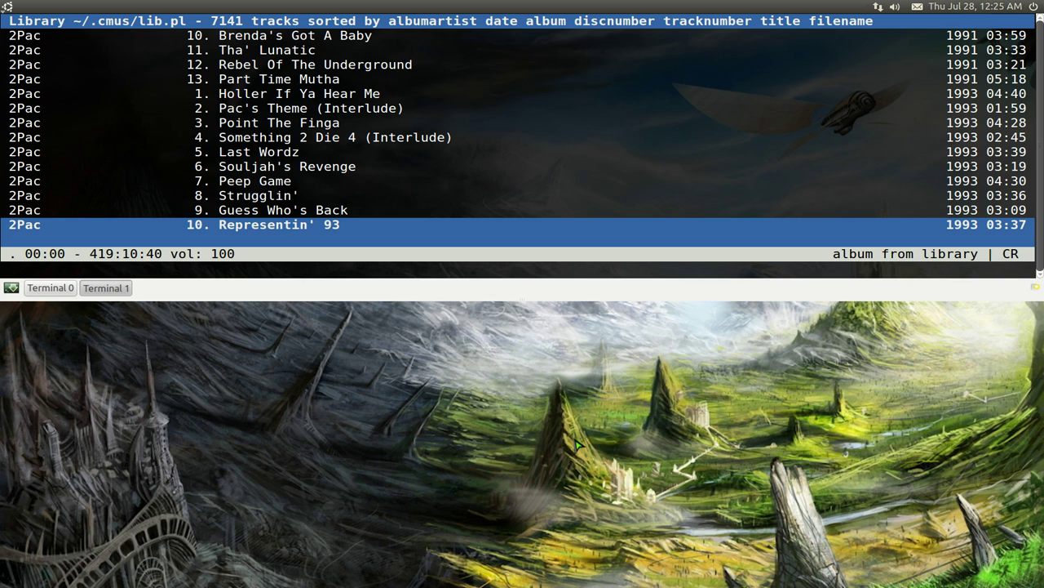
Examine the sorted library page by page, check its last tracks, and return to the first track
{"action": "key", "text": "Page_Up"}
{"action": "key", "text": "Page_Down"}
{"action": "key", "text": "Page_Down"}
{"action": "key", "text": "Page_Down"}
{"action": "key", "text": "Page_Down"}
{"action": "key", "text": "Page_Down"}
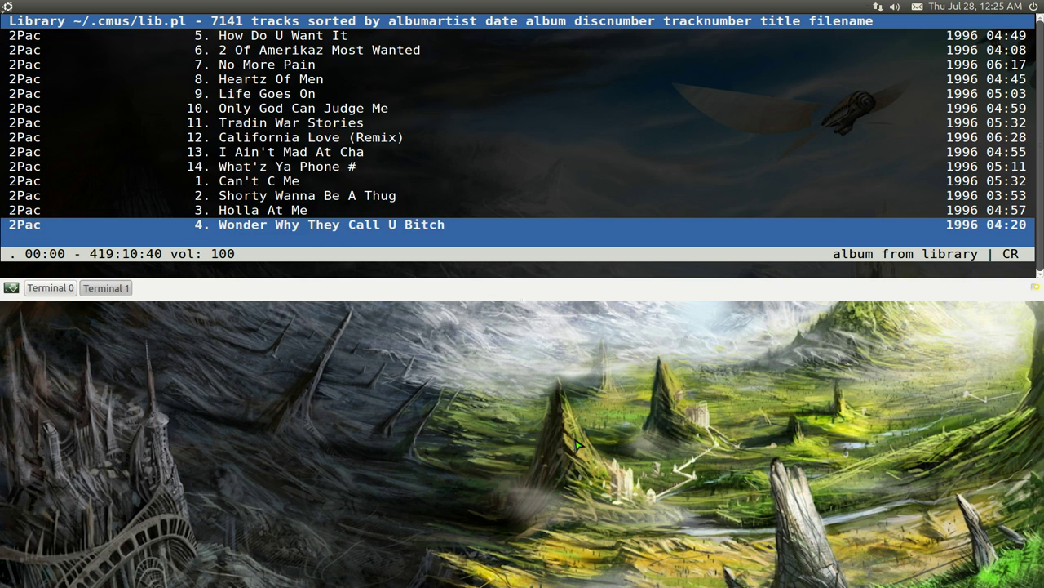
{"action": "key", "text": "Page_Down"}
{"action": "key", "text": "Page_Down"}
{"action": "key", "text": "Page_Down"}
{"action": "key", "text": "Page_Down"}
{"action": "key", "text": "Page_Down"}
{"action": "key", "text": "Page_Down"}
{"action": "key", "text": "Page_Down"}
{"action": "key", "text": "Page_Down"}
{"action": "key", "text": "Page_Down"}
{"action": "key", "text": "Page_Down"}
{"action": "key", "text": "Page_Down"}
{"action": "key", "text": "Page_Down"}
{"action": "key", "text": "Page_Down"}
{"action": "key", "text": "Page_Down"}
{"action": "key", "text": "Page_Down"}
{"action": "key", "text": "Page_Down"}
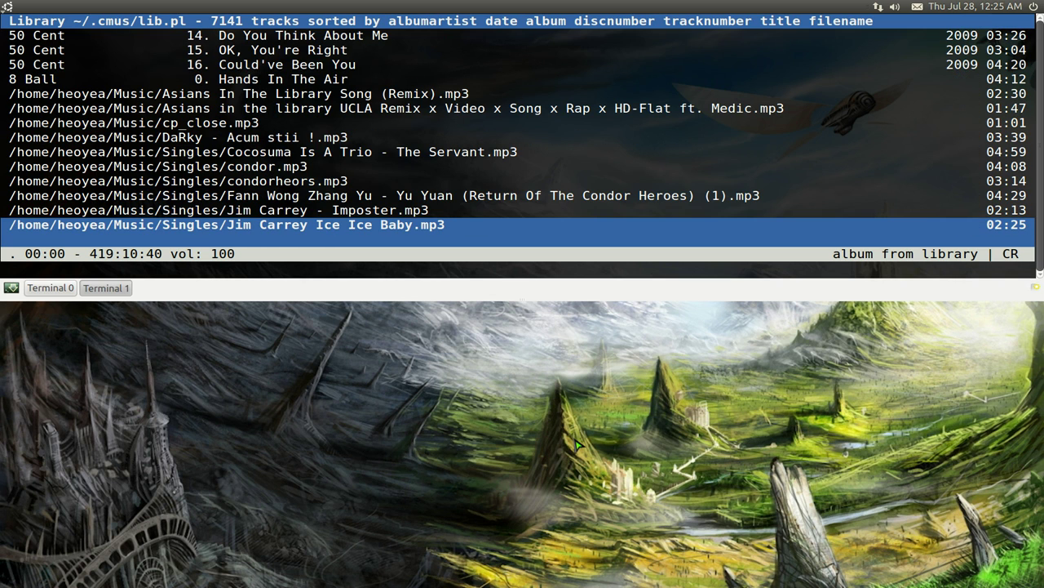
{"action": "key", "text": "Page_Up"}
{"action": "key", "text": "Page_Up"}
{"action": "key", "text": "Page_Up"}
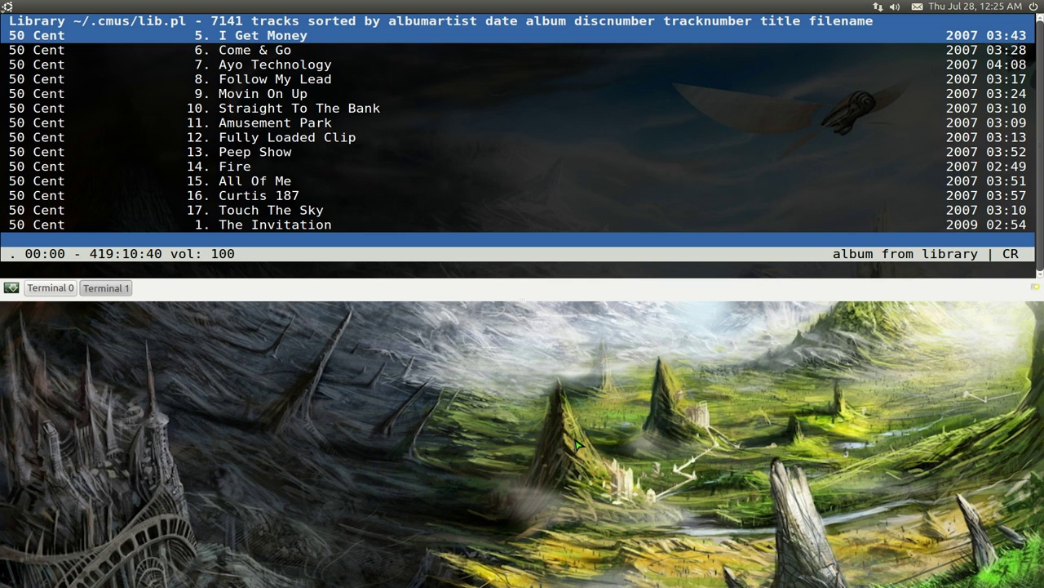
{"action": "key", "text": "End"}
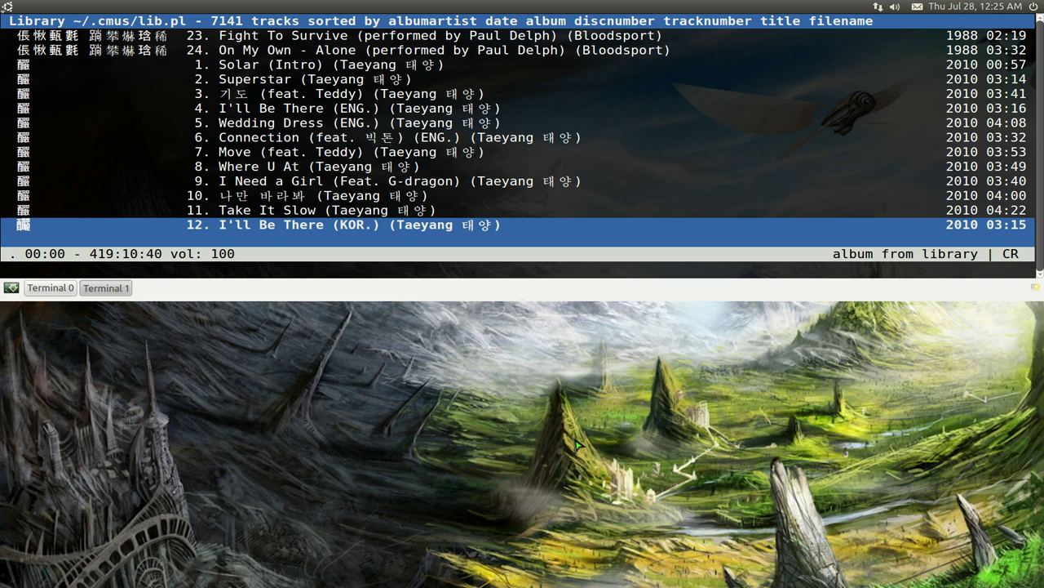
{"action": "key", "text": "Home"}
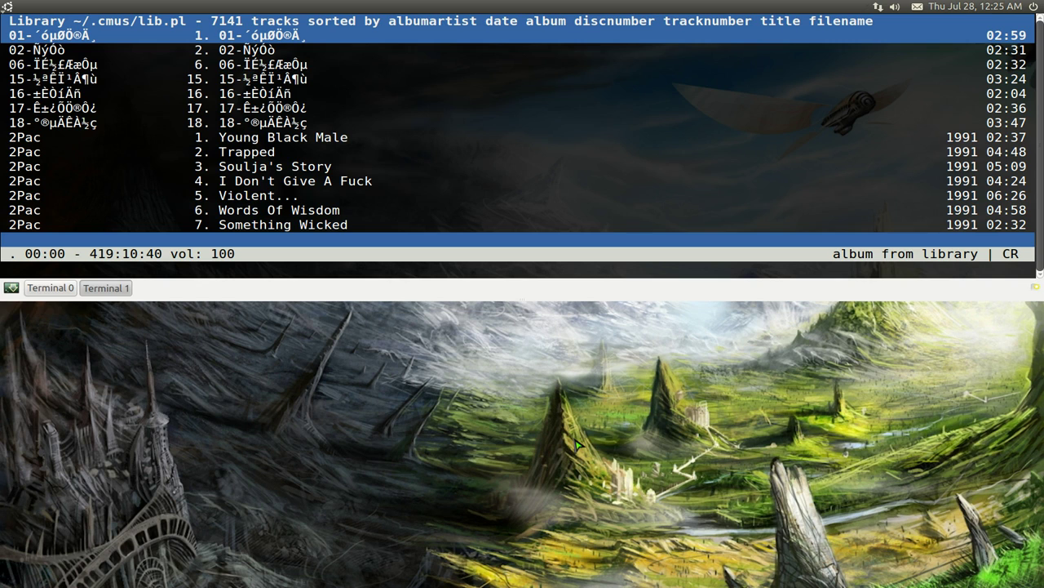
View the playlist, play queue, file browser and library filters in turn
{"action": "key", "text": "3"}
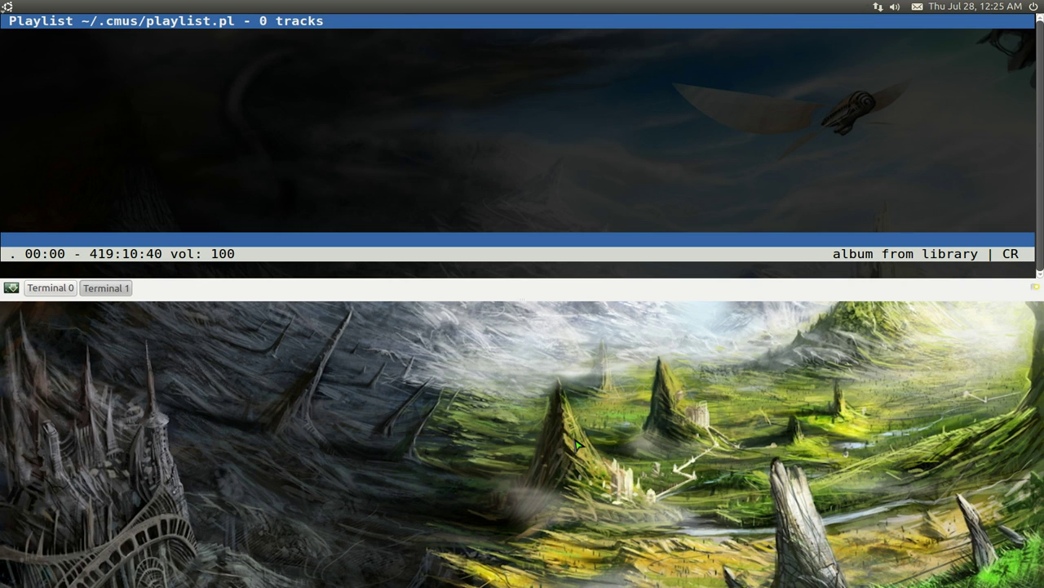
{"action": "key", "text": "4"}
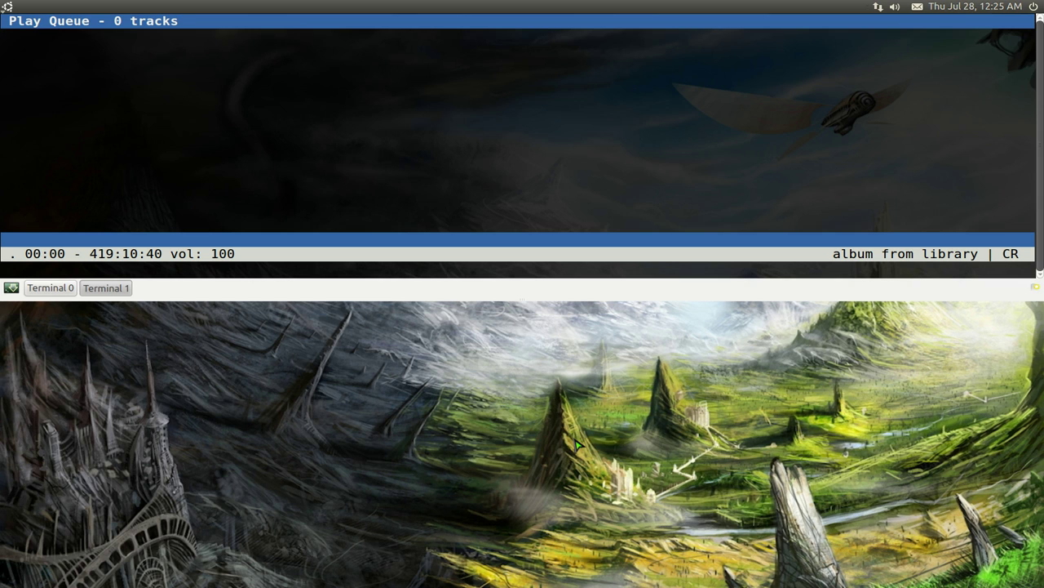
{"action": "key", "text": "5"}
{"action": "key", "text": "6"}
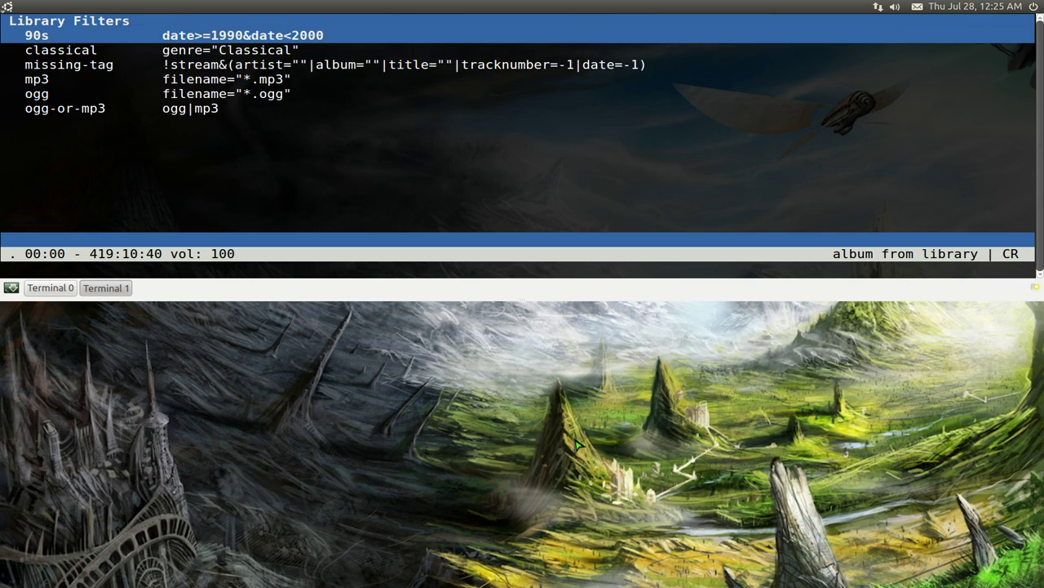
Show the settings view and examine the keybindings and the options at the end of the list
{"action": "key", "text": "7"}
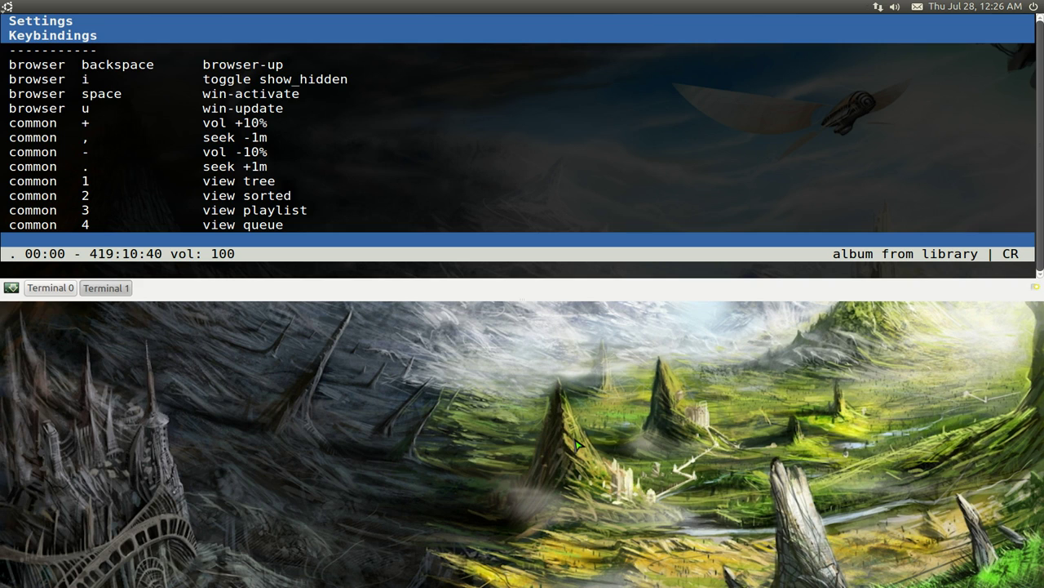
{"action": "key", "text": "Down"}
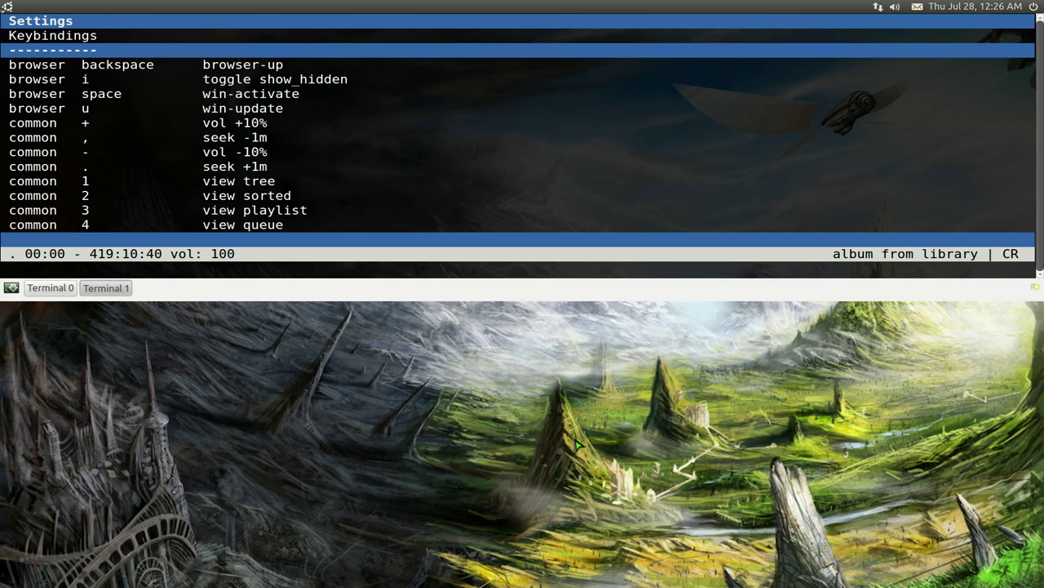
{"action": "key", "text": "End"}
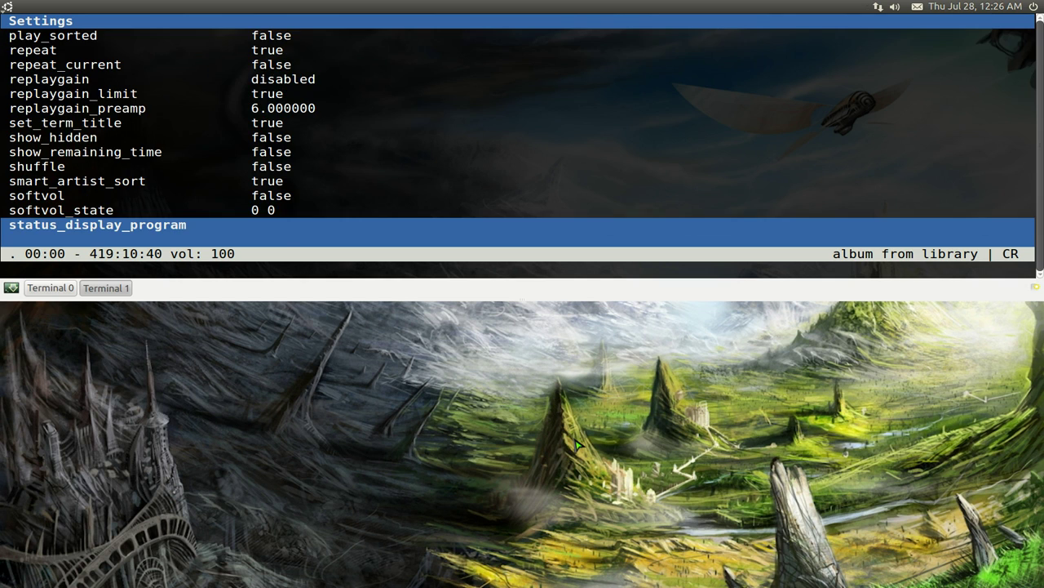
{"action": "key", "text": "Up"}
{"action": "key", "text": "Up"}
{"action": "key", "text": "Up"}
{"action": "key", "text": "Up"}
{"action": "key", "text": "Up"}
{"action": "key", "text": "Up"}
{"action": "key", "text": "Up"}
{"action": "key", "text": "Up"}
{"action": "key", "text": "Up"}
{"action": "key", "text": "Up"}
{"action": "key", "text": "Up"}
{"action": "key", "text": "Up"}
{"action": "key", "text": "Up"}
{"action": "key", "text": "Up"}
{"action": "key", "text": "Up"}
{"action": "key", "text": "Up"}
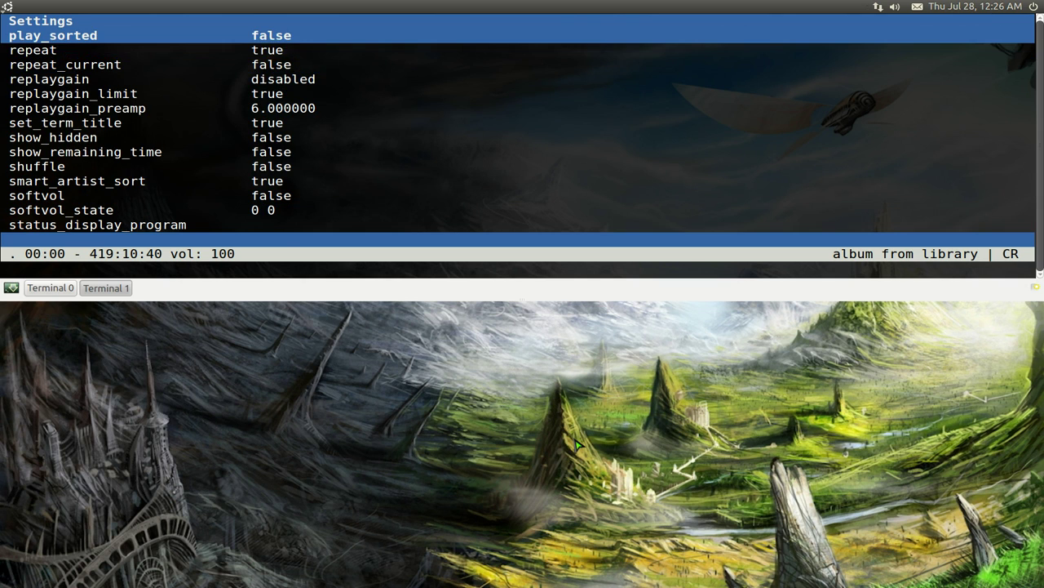
Examine the playback and replaygain options in the settings list and return to the keybindings at its start
{"action": "key", "text": "Down"}
{"action": "key", "text": "Down"}
{"action": "key", "text": "Down"}
{"action": "key", "text": "Down"}
{"action": "key", "text": "Down"}
{"action": "key", "text": "Down"}
{"action": "key", "text": "Down"}
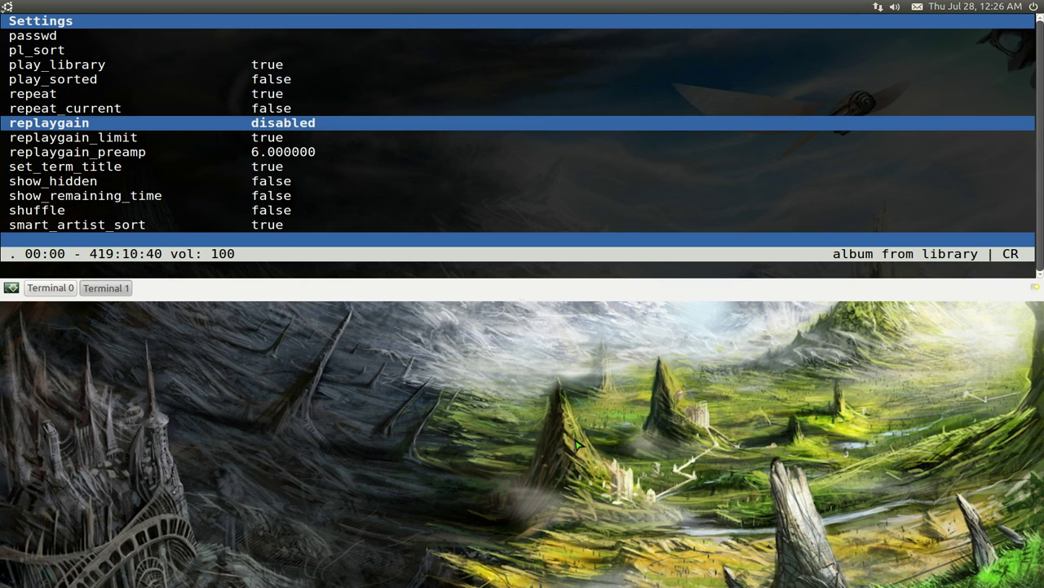
{"action": "key", "text": "Up"}
{"action": "key", "text": "Up"}
{"action": "key", "text": "Up"}
{"action": "key", "text": "Up"}
{"action": "key", "text": "Up"}
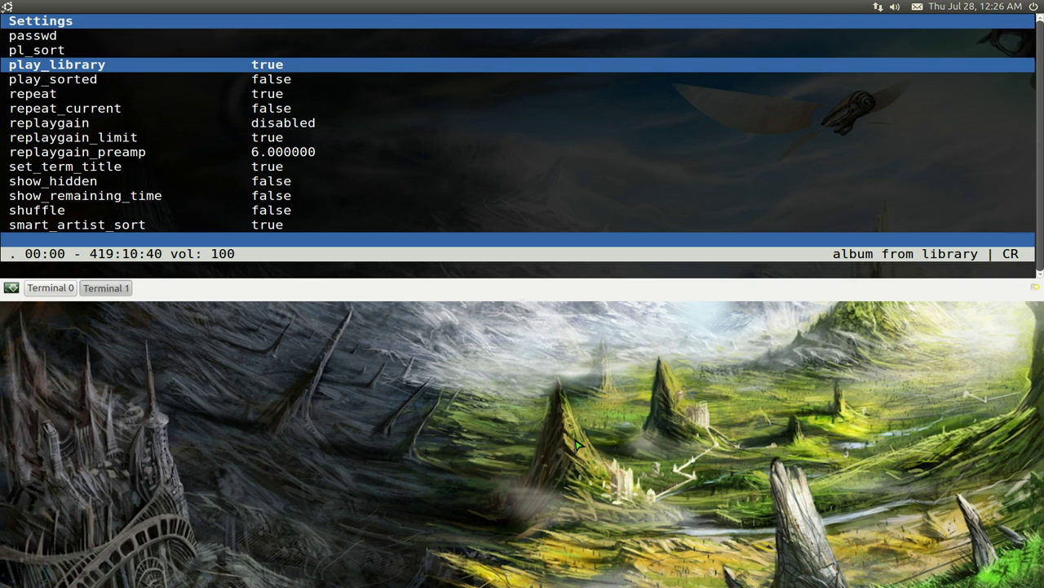
{"action": "key", "text": "Home"}
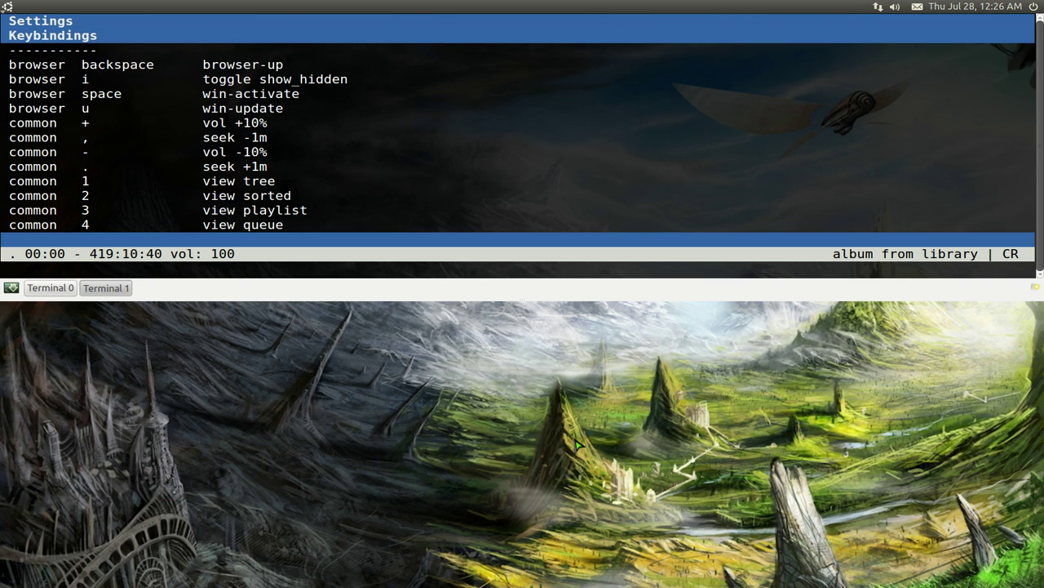
Show the library's artist tree and look through the artists between 2Pac and Akon
{"action": "key", "text": "1"}
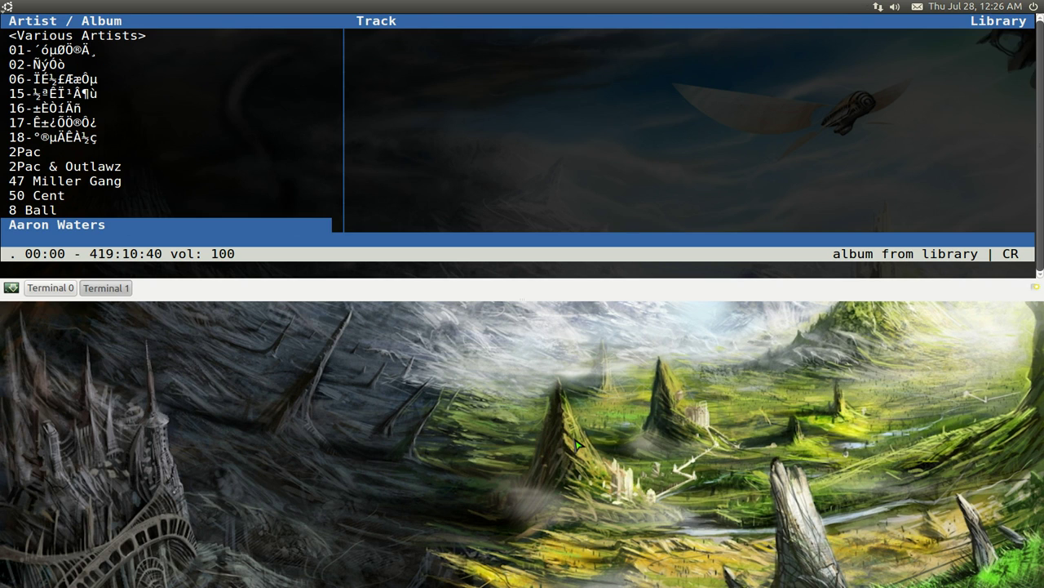
{"action": "key", "text": "Up"}
{"action": "key", "text": "Up"}
{"action": "key", "text": "Up"}
{"action": "key", "text": "Up"}
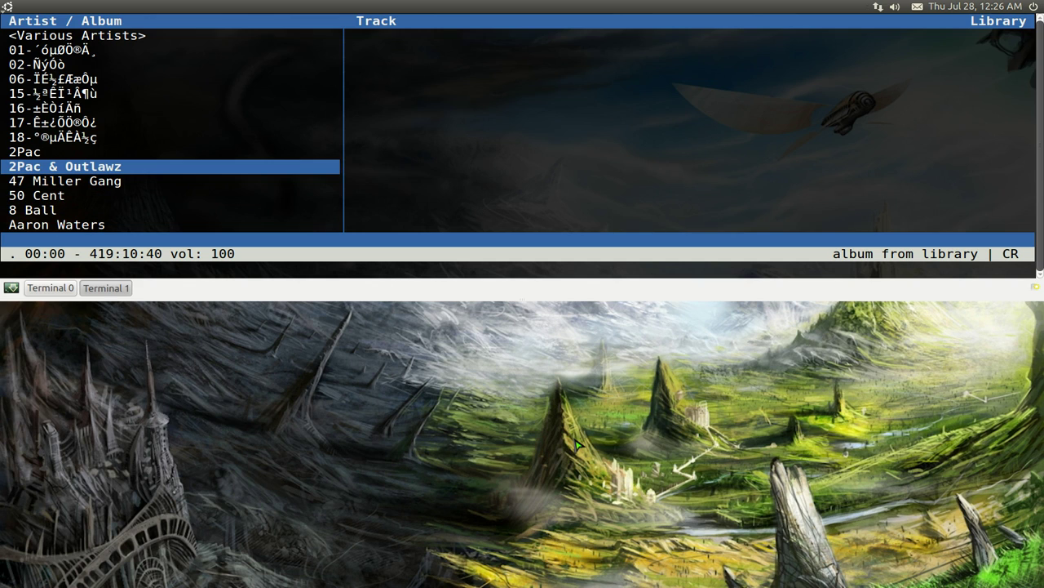
{"action": "key", "text": "Up"}
{"action": "key", "text": "Down"}
{"action": "key", "text": "Down"}
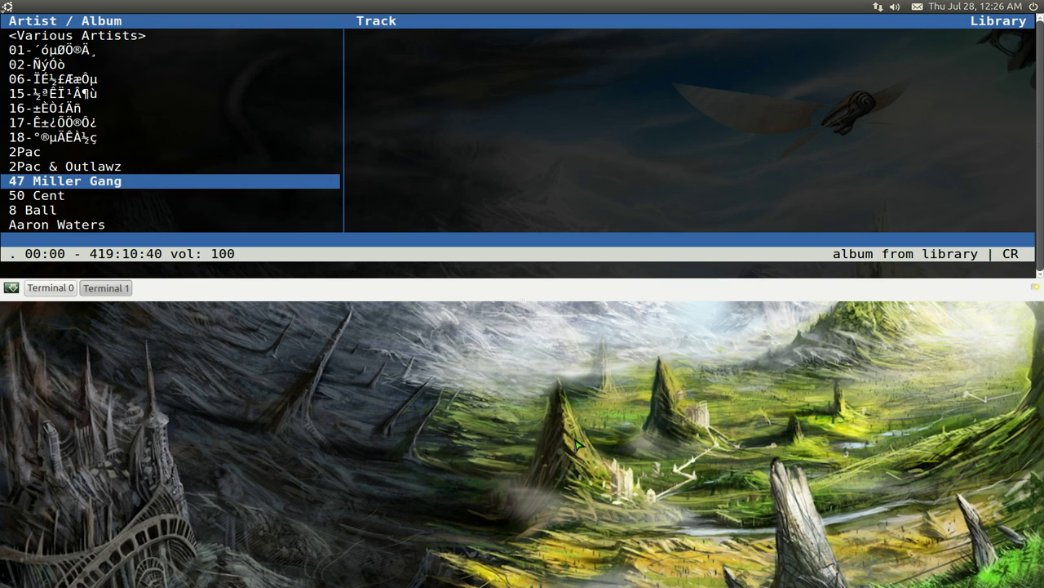
{"action": "key", "text": "Down"}
{"action": "key", "text": "Down"}
{"action": "key", "text": "Down"}
{"action": "key", "text": "Down"}
{"action": "key", "text": "Down"}
{"action": "key", "text": "Down"}
{"action": "key", "text": "Down"}
{"action": "key", "text": "Down"}
{"action": "key", "text": "Up"}
{"action": "key", "text": "Up"}
{"action": "key", "text": "Up"}
{"action": "key", "text": "Down"}
{"action": "key", "text": "Down"}
{"action": "key", "text": "Down"}
{"action": "key", "text": "Down"}
{"action": "key", "text": "Down"}
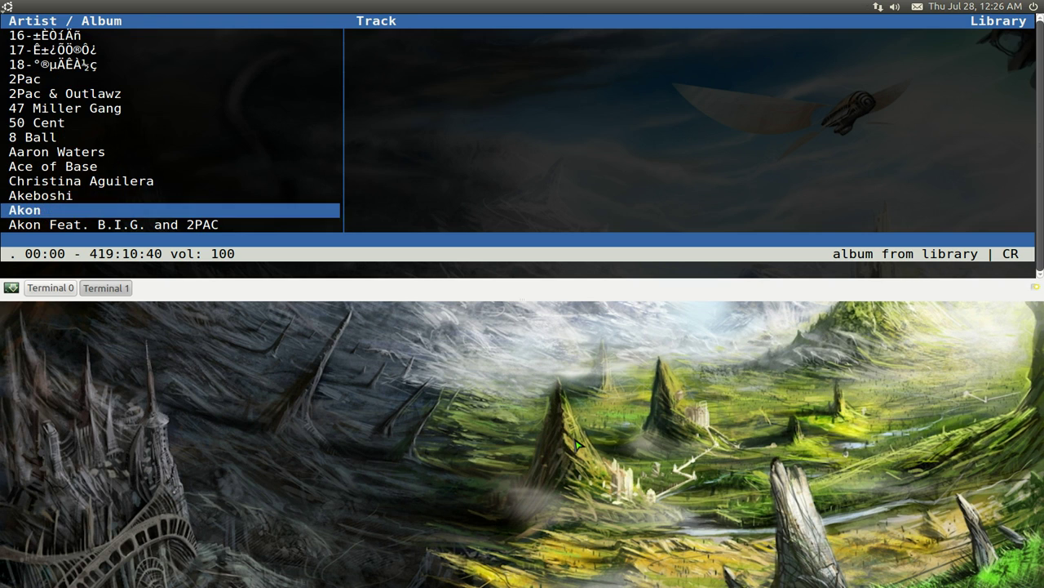
Expand Christina Aguilera in the artist tree to list her albums
{"action": "key", "text": "Up"}
{"action": "key", "text": "Up"}
{"action": "key", "text": "Up"}
{"action": "key", "text": "Up"}
{"action": "key", "text": "Up"}
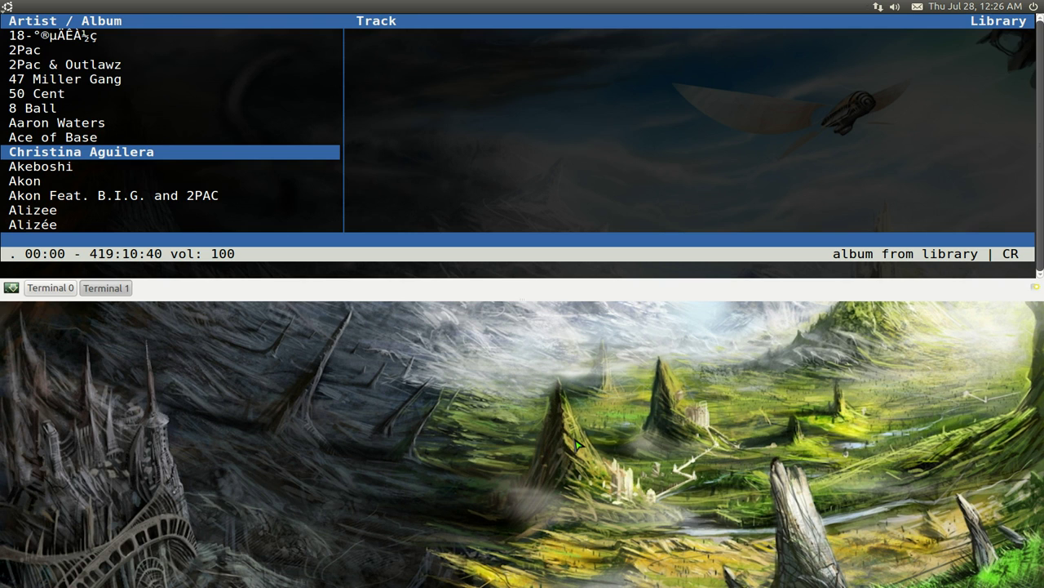
{"action": "key", "text": "space"}
{"action": "key", "text": "Down"}
{"action": "key", "text": "Down"}
{"action": "key", "text": "Down"}
{"action": "key", "text": "Down"}
{"action": "key", "text": "Down"}
{"action": "key", "text": "Down"}
{"action": "key", "text": "Down"}
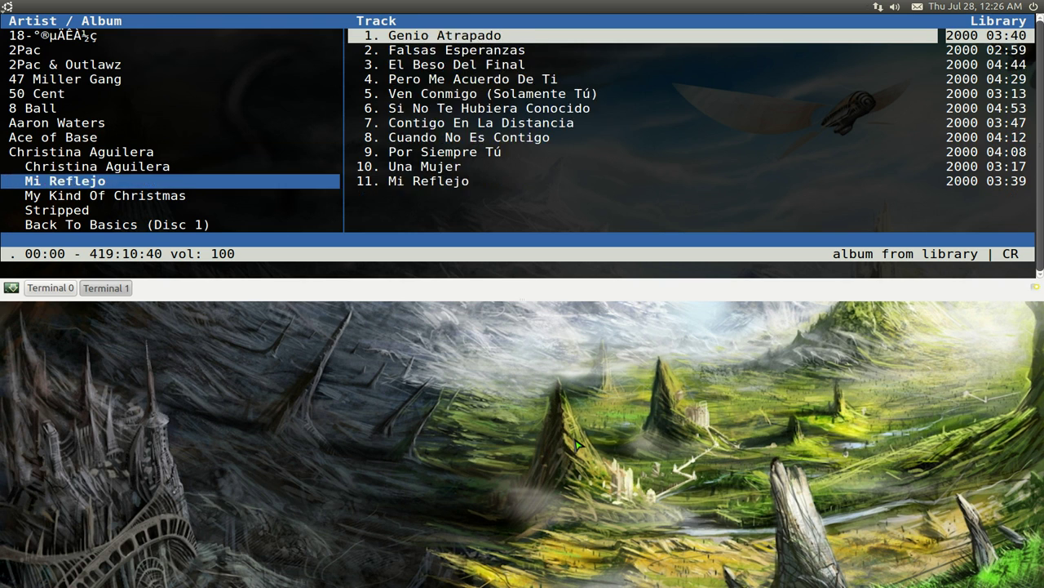
Look through Christina Aguilera's albums and their tracks, and select My Kind Of Christmas
{"action": "key", "text": "Up"}
{"action": "key", "text": "Up"}
{"action": "key", "text": "Up"}
{"action": "key", "text": "Up"}
{"action": "key", "text": "Up"}
{"action": "key", "text": "Up"}
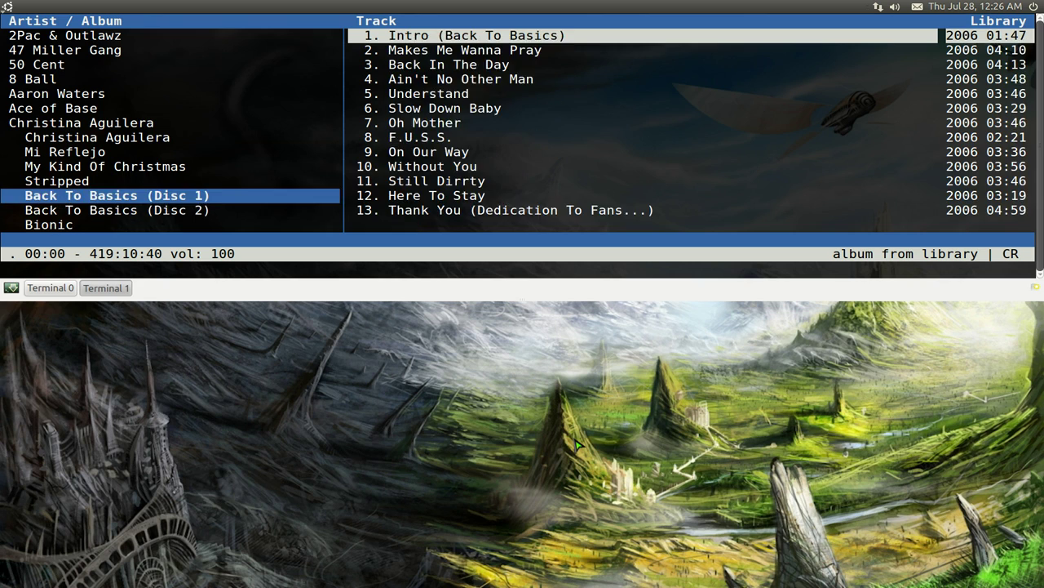
{"action": "key", "text": "Down"}
{"action": "key", "text": "Down"}
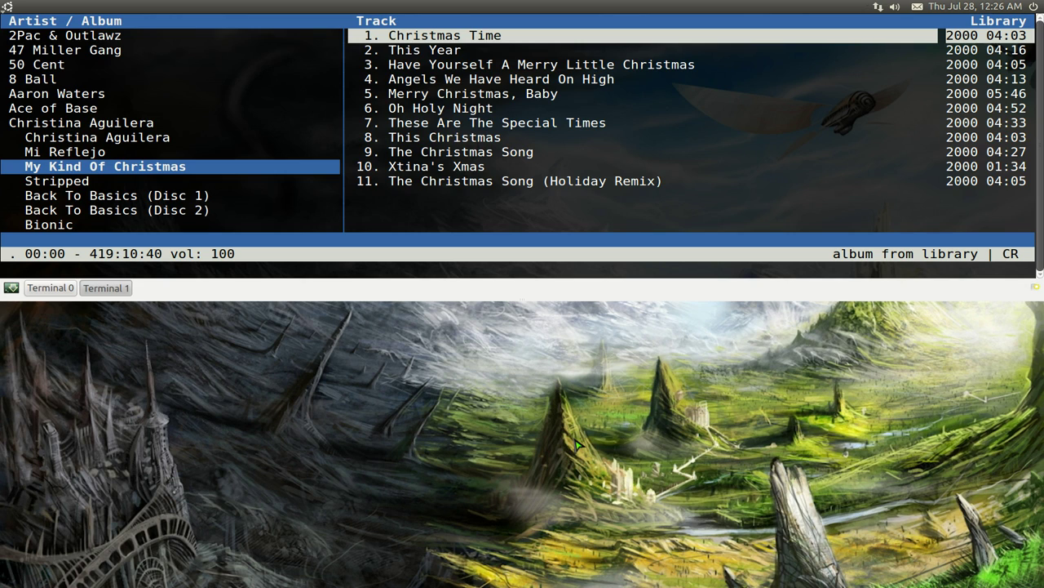
{"action": "key", "text": "Down"}
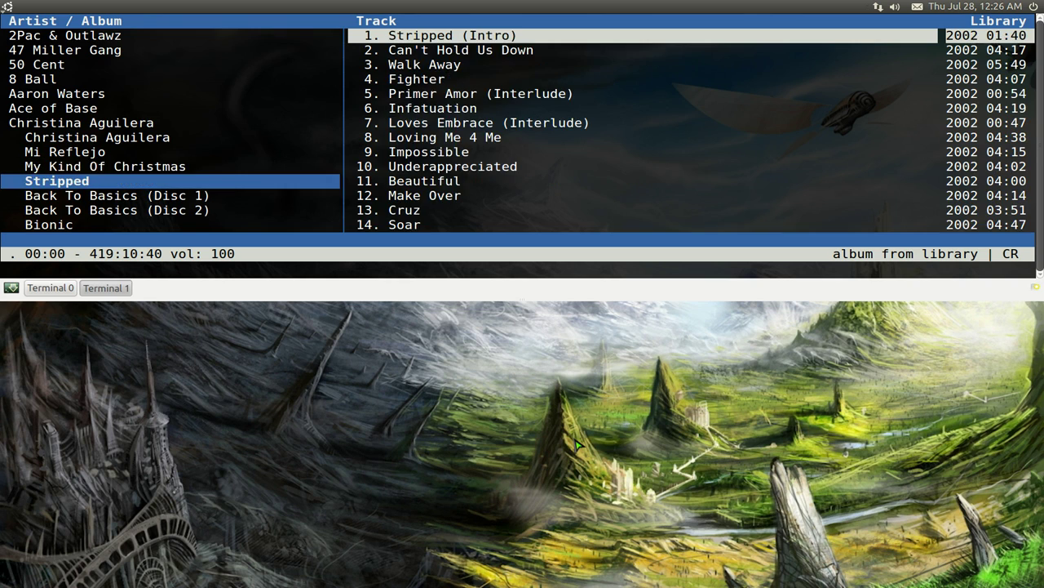
{"action": "key", "text": "Up"}
{"action": "key", "text": "Up"}
{"action": "key", "text": "Down"}
{"action": "key", "text": "Down"}
{"action": "key", "text": "Down"}
{"action": "key", "text": "Up"}
{"action": "key", "text": "Up"}
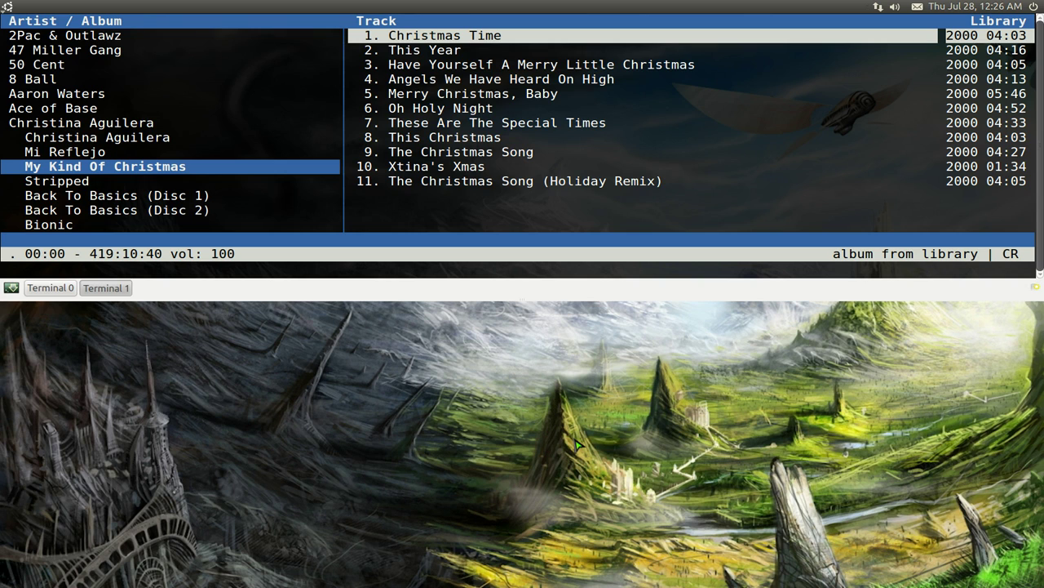
Play track 5, Merry Christmas, Baby, from My Kind Of Christmas and highlight its now-playing line
{"action": "key", "text": "Tab"}
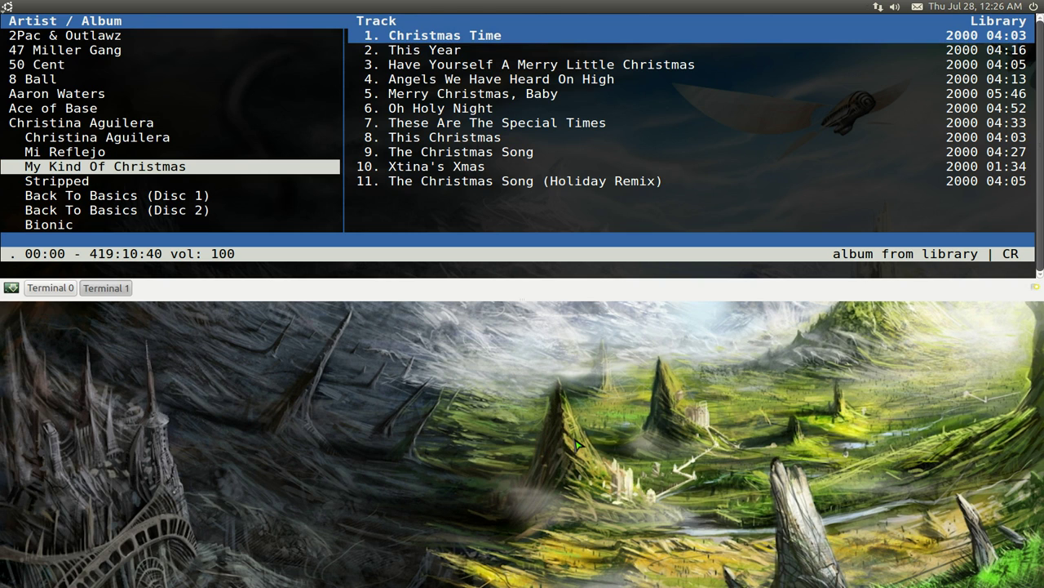
{"action": "key", "text": "Down"}
{"action": "key", "text": "Down"}
{"action": "key", "text": "Down"}
{"action": "key", "text": "Down"}
{"action": "key", "text": "Down"}
{"action": "key", "text": "Down"}
{"action": "key", "text": "Down"}
{"action": "key", "text": "Up"}
{"action": "key", "text": "Up"}
{"action": "key", "text": "Up"}
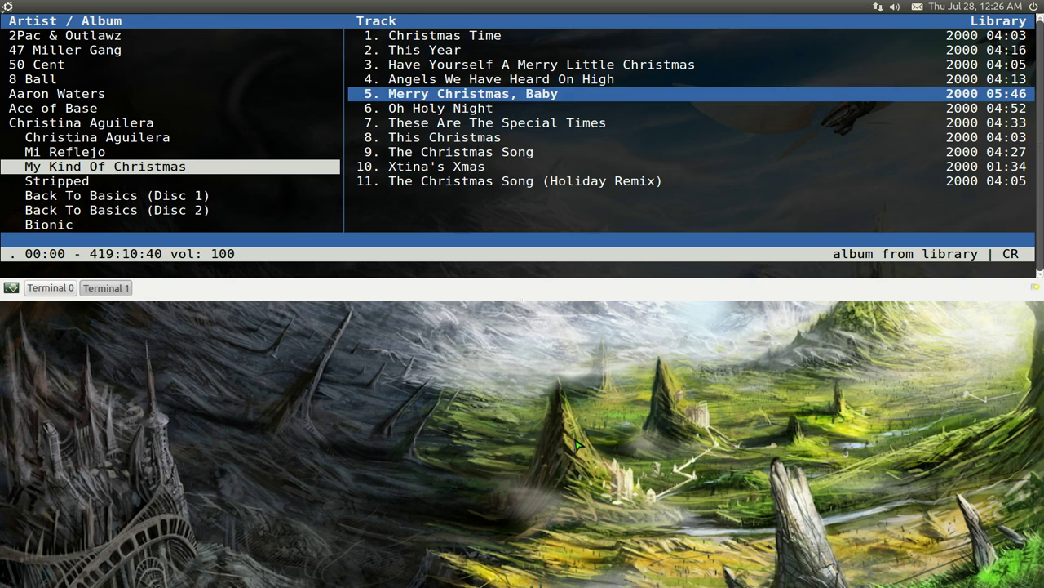
{"action": "key", "text": "Up"}
{"action": "key", "text": "Down"}
{"action": "key", "text": "Down"}
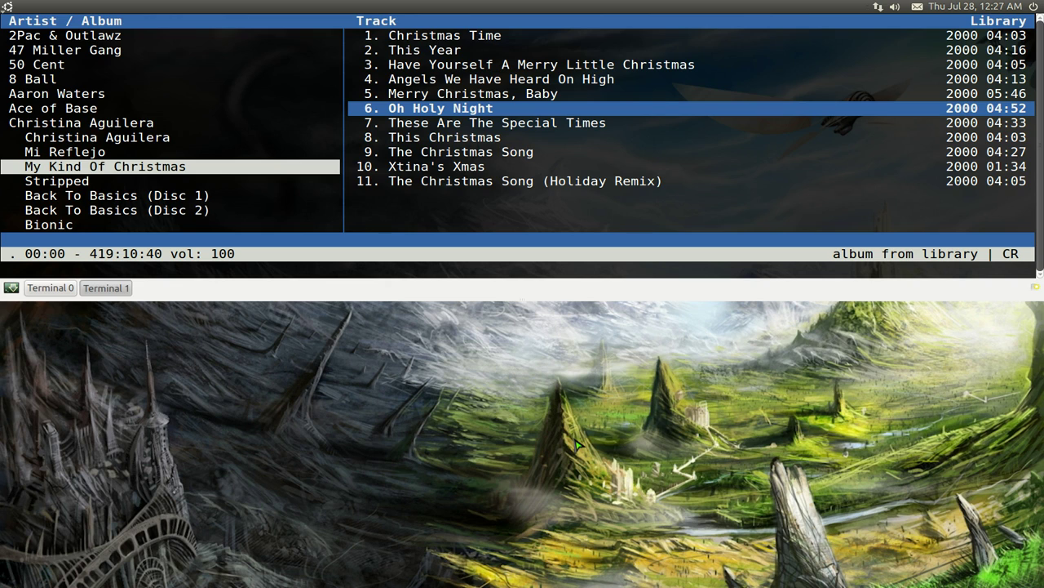
{"action": "key", "text": "Up"}
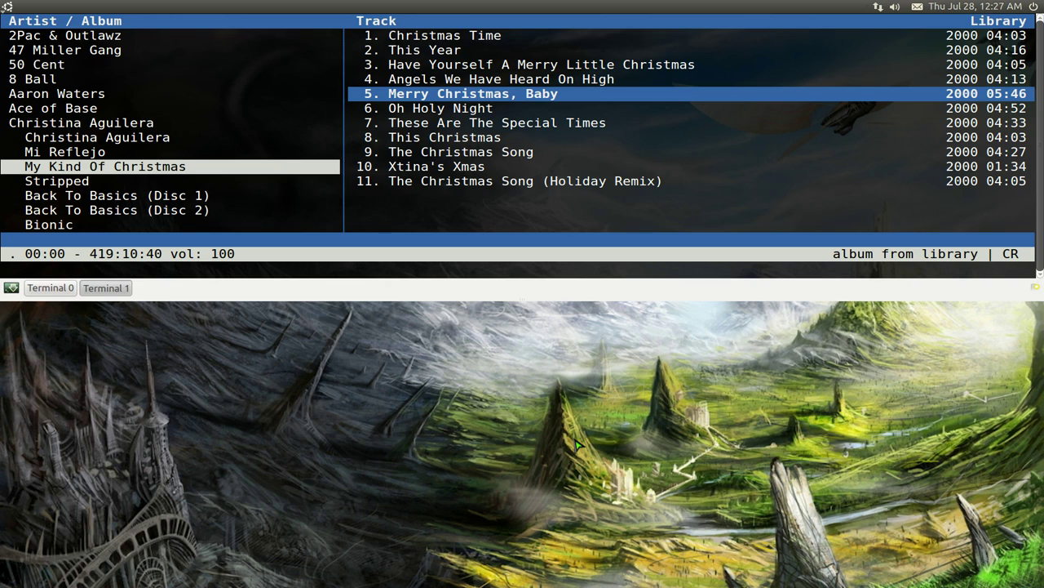
{"action": "key", "text": "Return"}
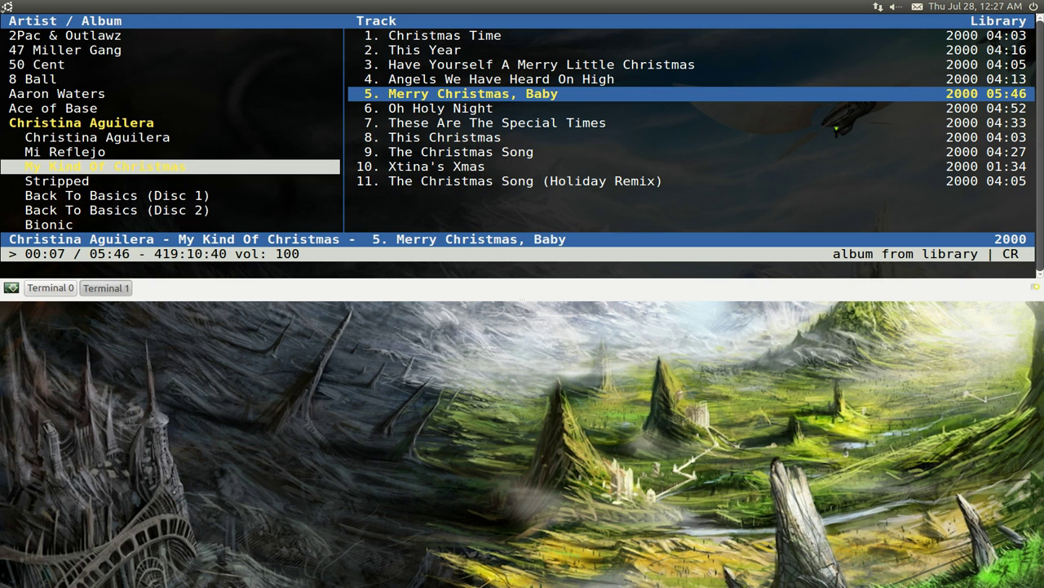
{"action": "left_click_drag", "start_coordinate": [8, 239], "coordinate": [567, 238]}
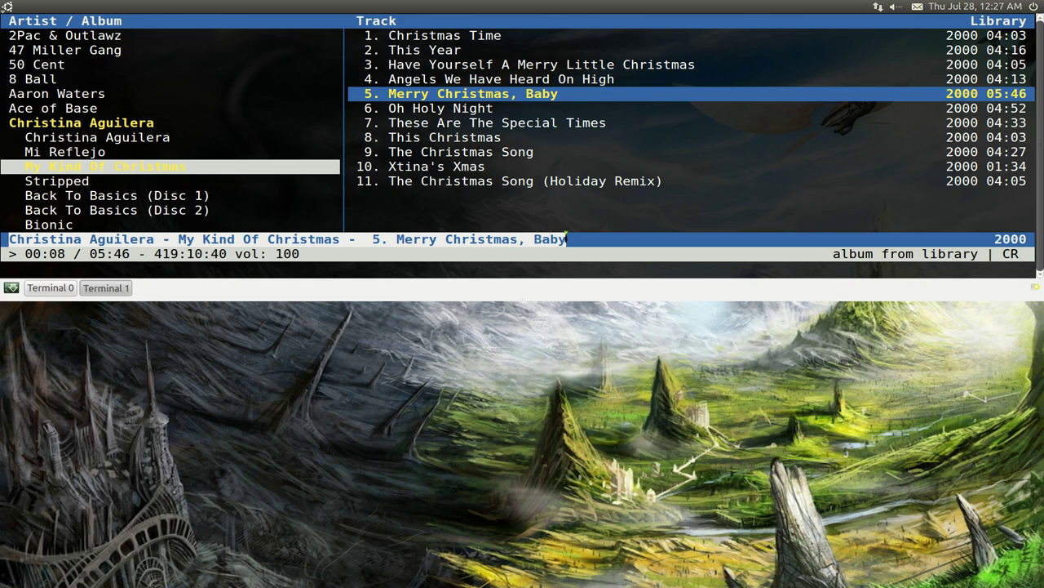
{"action": "left_click", "coordinate": [64, 255]}
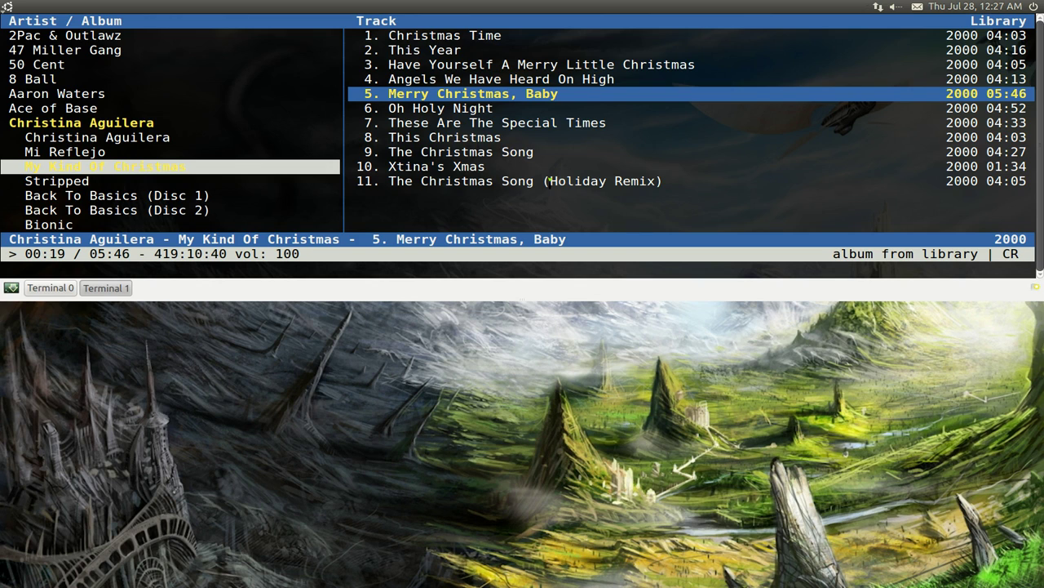
Skip playback forward through the album to track 11, The Christmas Song (Holiday Remix)
{"action": "key", "text": "b"}
{"action": "key", "text": "b"}
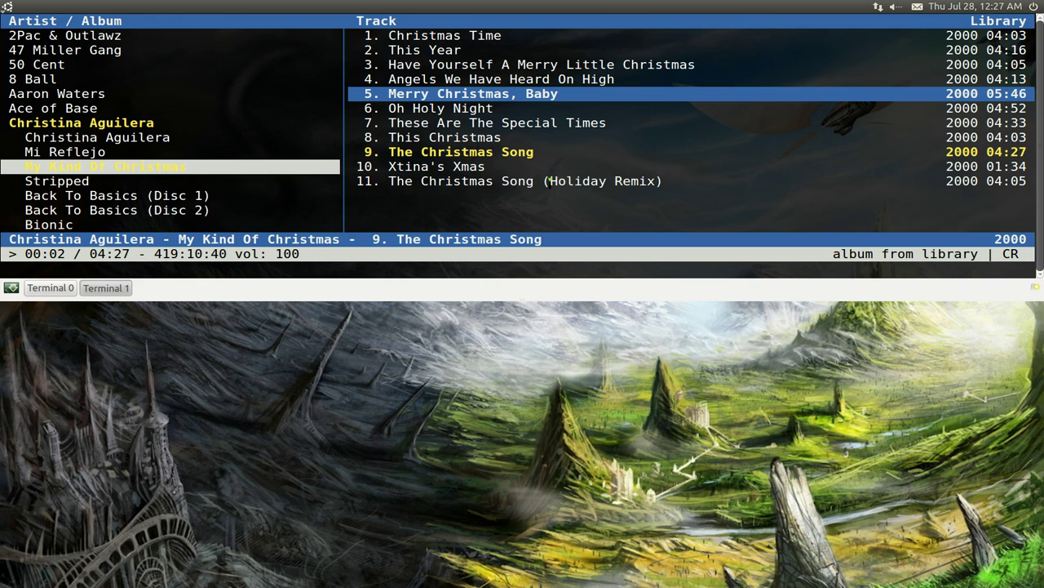
{"action": "key", "text": "b"}
{"action": "key", "text": "b"}
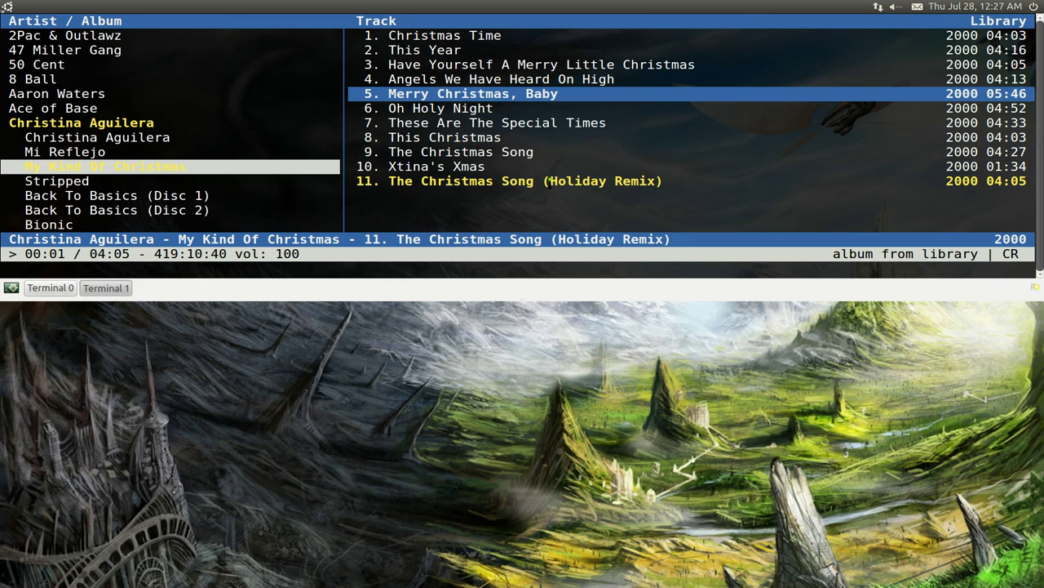
Skip playback backward through the album to track 5, Merry Christmas, Baby
{"action": "key", "text": "z"}
{"action": "key", "text": "z"}
{"action": "key", "text": "z"}
{"action": "key", "text": "z"}
{"action": "key", "text": "z"}
{"action": "key", "text": "z"}
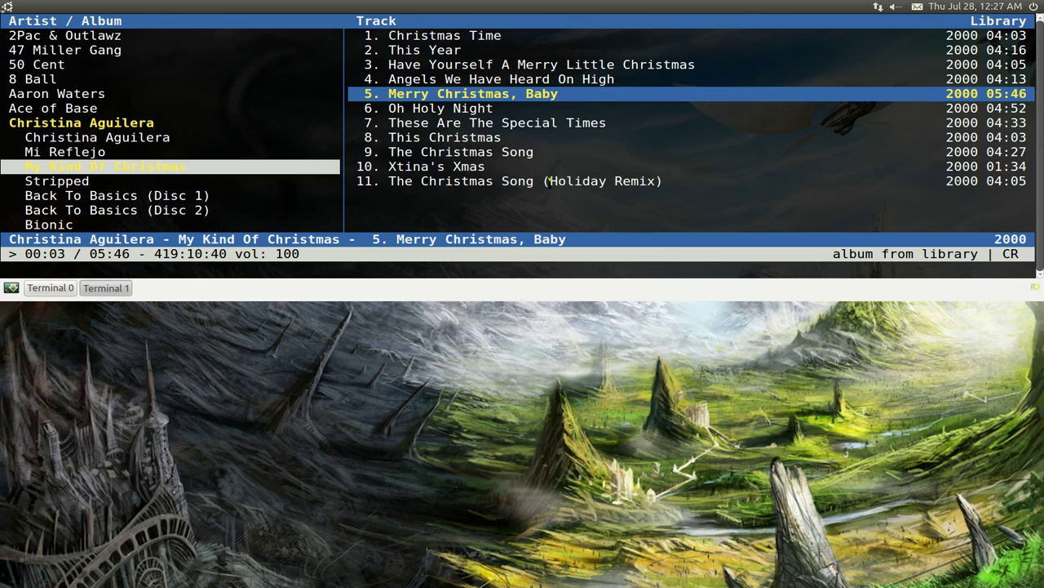
Pause and resume the current track, stop it, and start it again
{"action": "key", "text": "c"}
{"action": "key", "text": "c"}
{"action": "key", "text": "v"}
{"action": "key", "text": "x"}
Add track 2, This Year, to the play queue and check it in the queue view before returning to the library
{"action": "key", "text": "Up"}
{"action": "key", "text": "Up"}
{"action": "key", "text": "Down"}
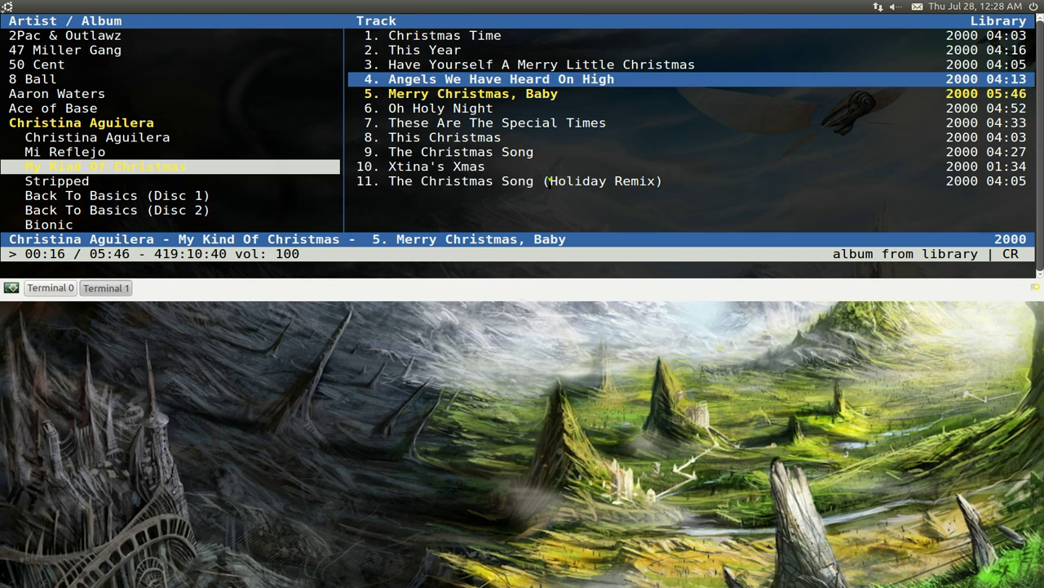
{"action": "key", "text": "Down"}
{"action": "key", "text": "Down"}
{"action": "key", "text": "Up"}
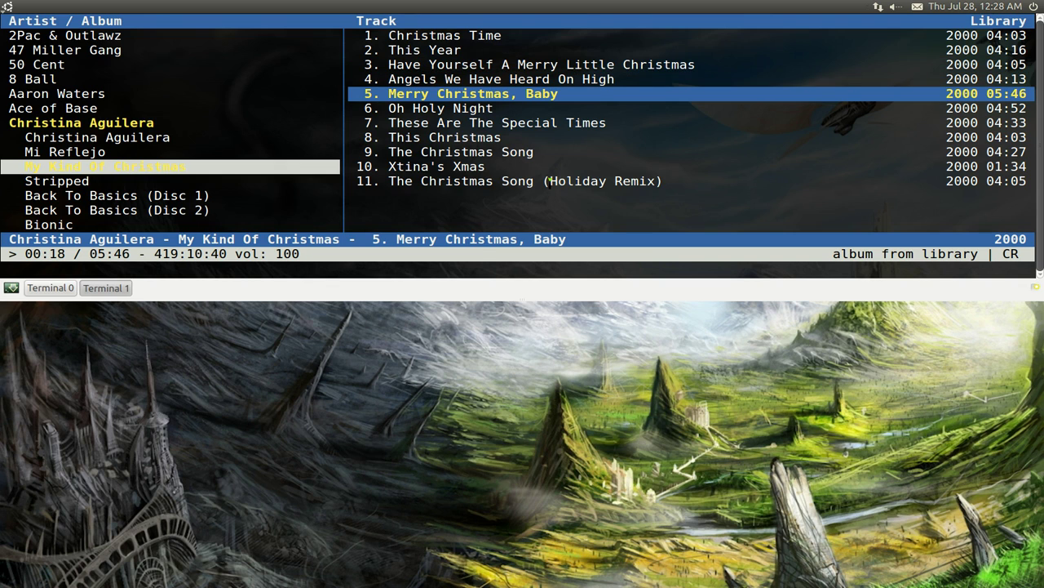
{"action": "key", "text": "Up"}
{"action": "key", "text": "Up"}
{"action": "key", "text": "Up"}
{"action": "key", "text": "Down"}
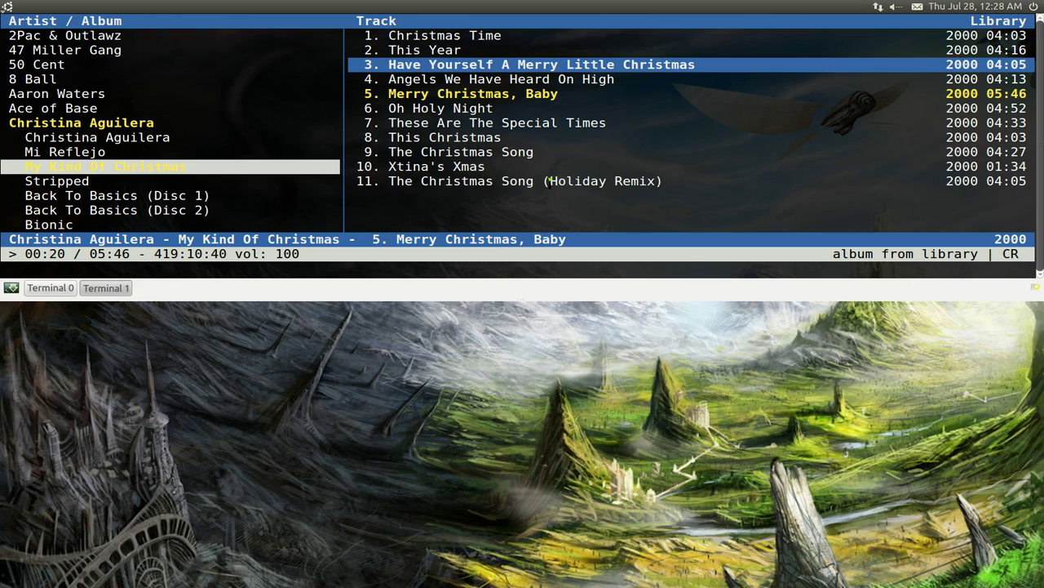
{"action": "key", "text": "Up"}
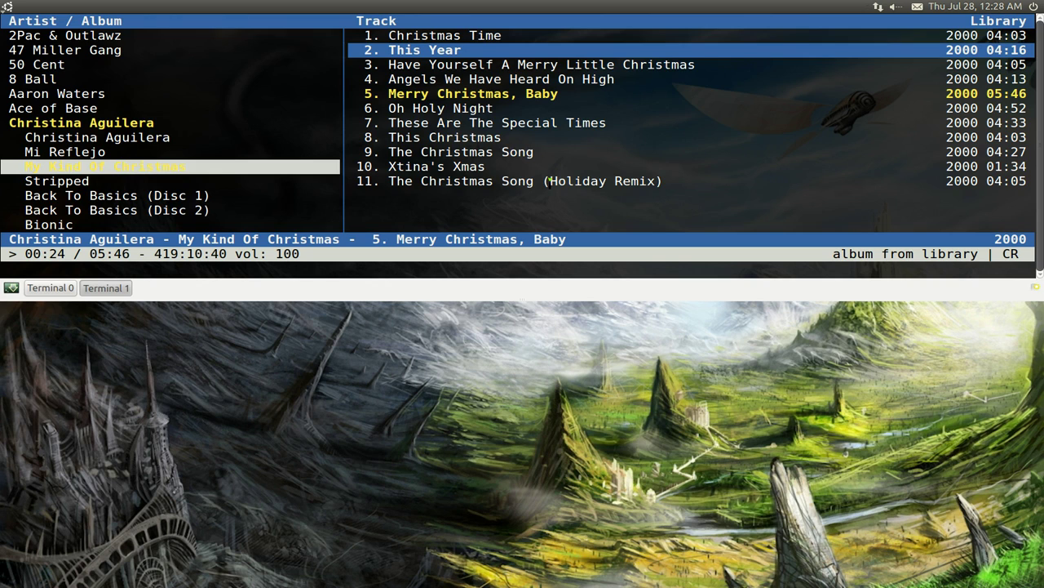
{"action": "key", "text": "Down"}
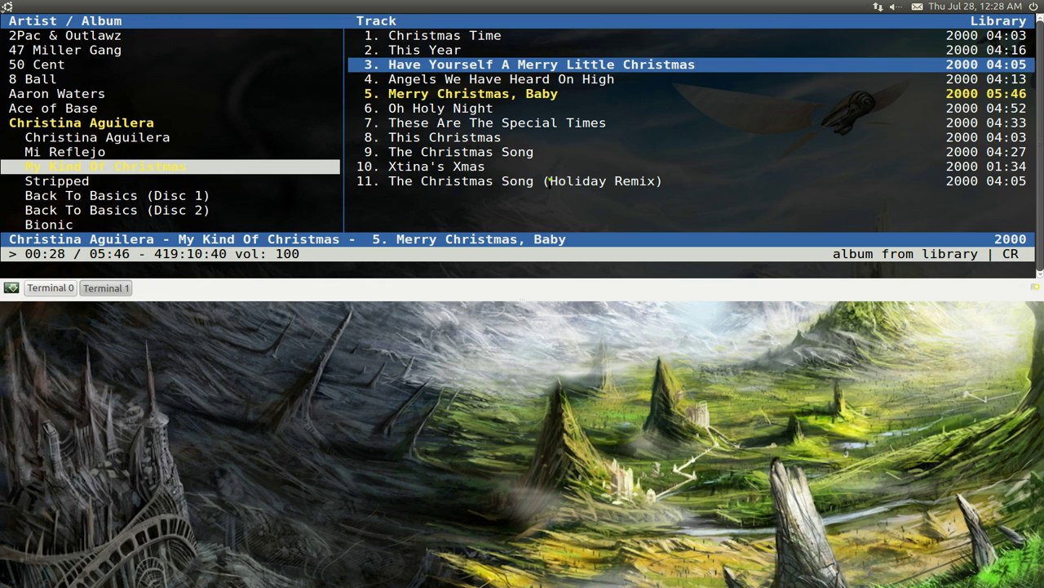
{"action": "key", "text": "4"}
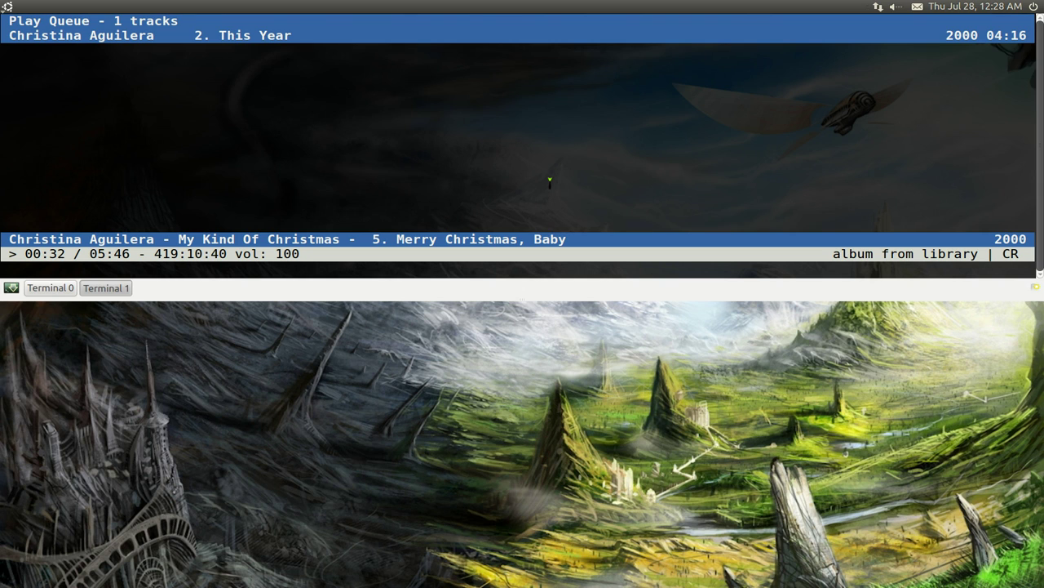
{"action": "key", "text": "1"}
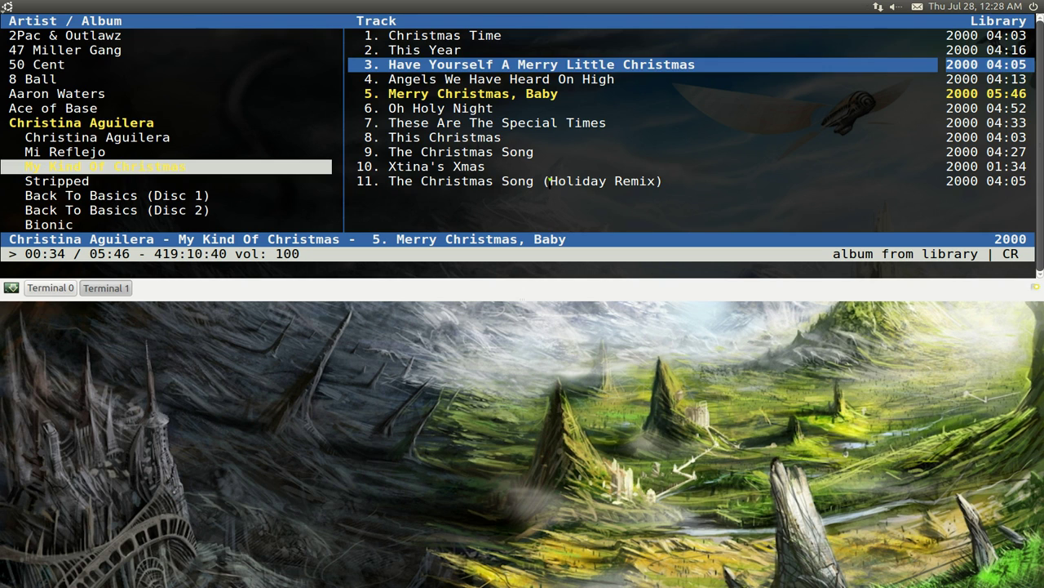
Expand Lily Allen in the artist tree and select the album It's Not Me, It's You
{"action": "key", "text": "Down"}
{"action": "key", "text": "Tab"}
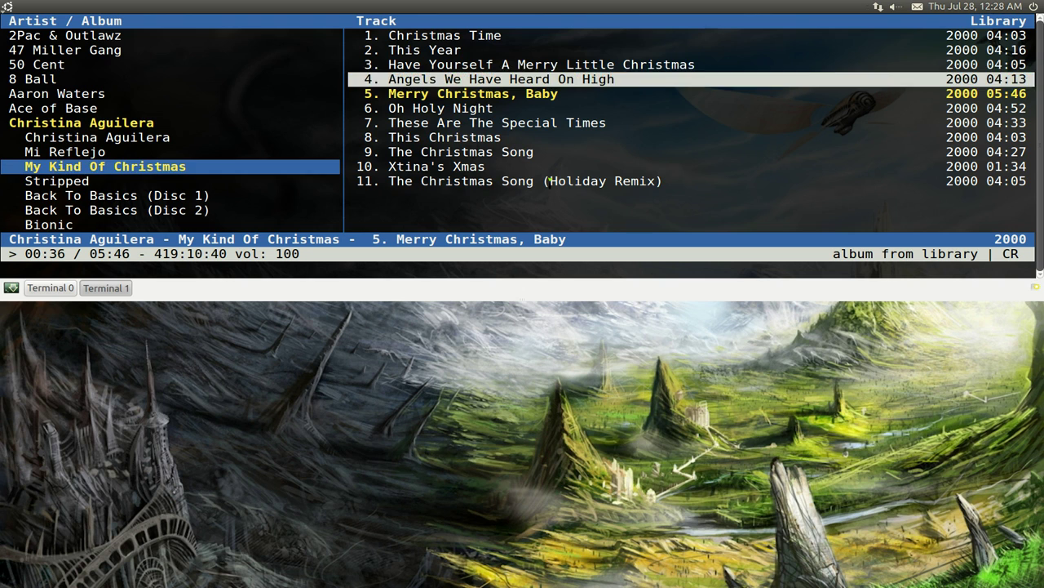
{"action": "key", "text": "Down"}
{"action": "key", "text": "Down"}
{"action": "key", "text": "Down"}
{"action": "key", "text": "Down"}
{"action": "key", "text": "Down"}
{"action": "key", "text": "Down"}
{"action": "key", "text": "Down"}
{"action": "key", "text": "Down"}
{"action": "key", "text": "Down"}
{"action": "key", "text": "Down"}
{"action": "key", "text": "Down"}
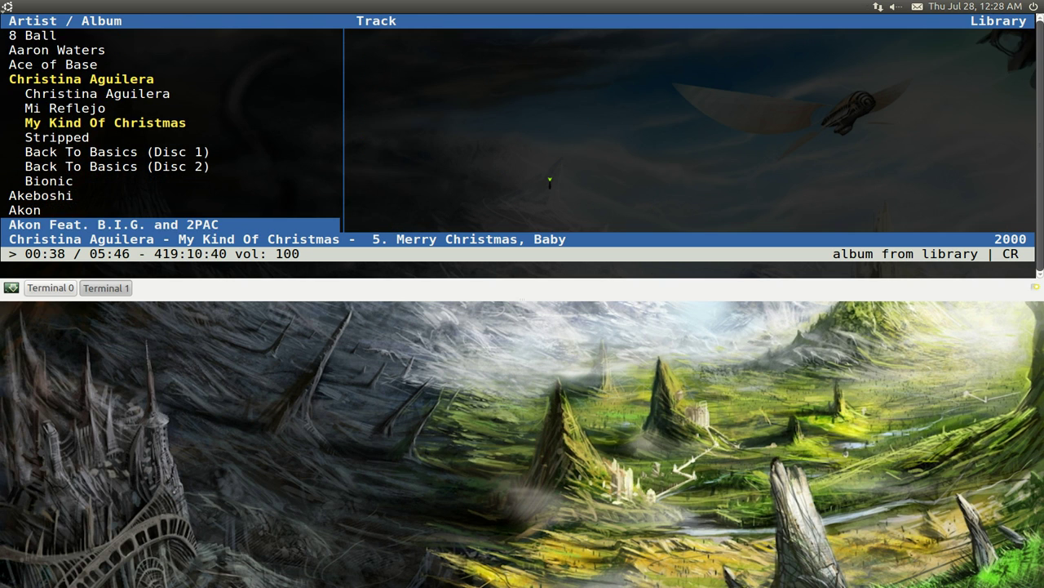
{"action": "key", "text": "Down"}
{"action": "key", "text": "Down"}
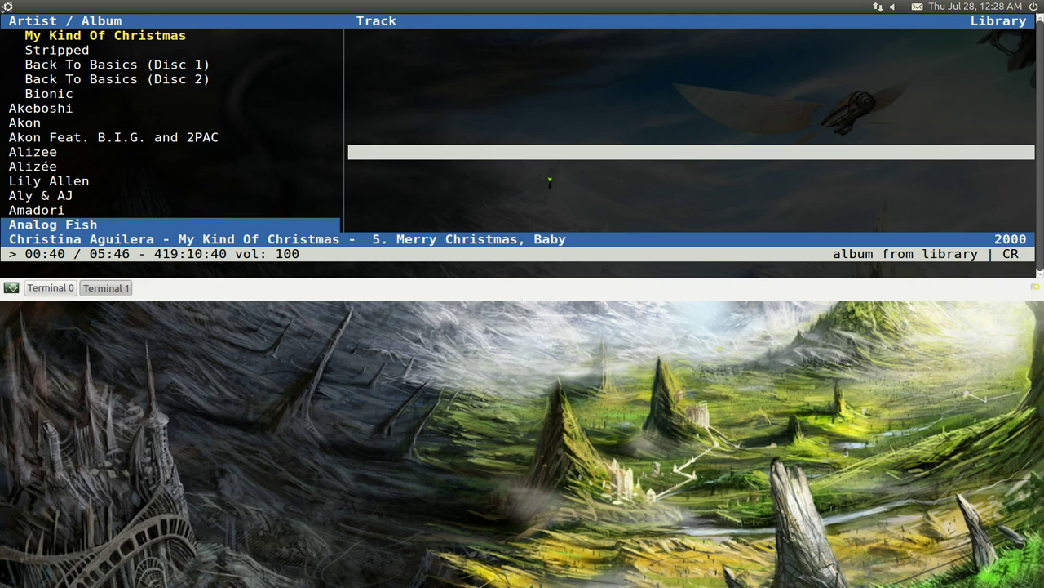
{"action": "key", "text": "Up"}
{"action": "key", "text": "Up"}
{"action": "key", "text": "Up"}
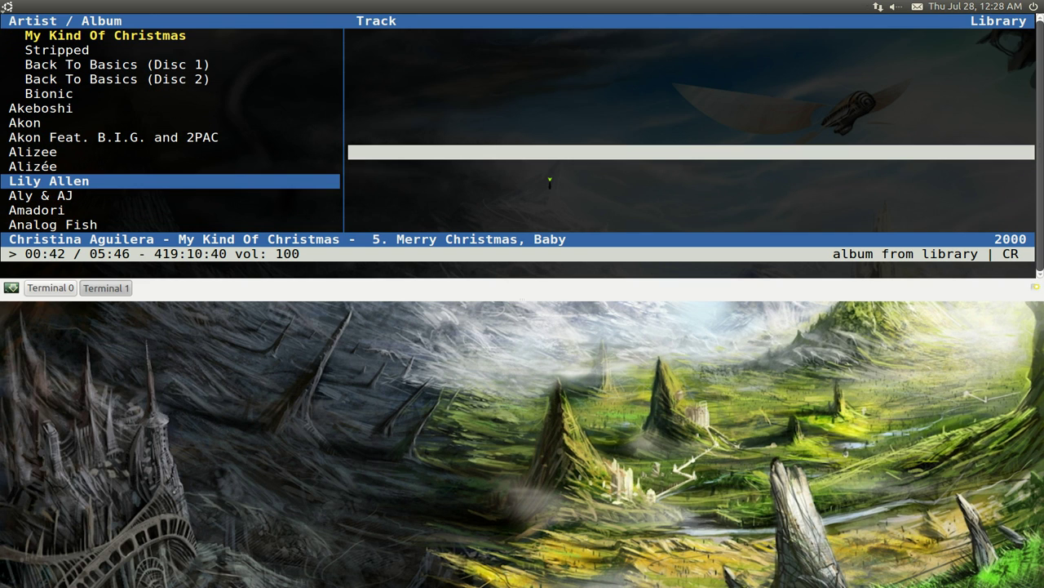
{"action": "key", "text": "space"}
{"action": "key", "text": "Down"}
{"action": "key", "text": "Down"}
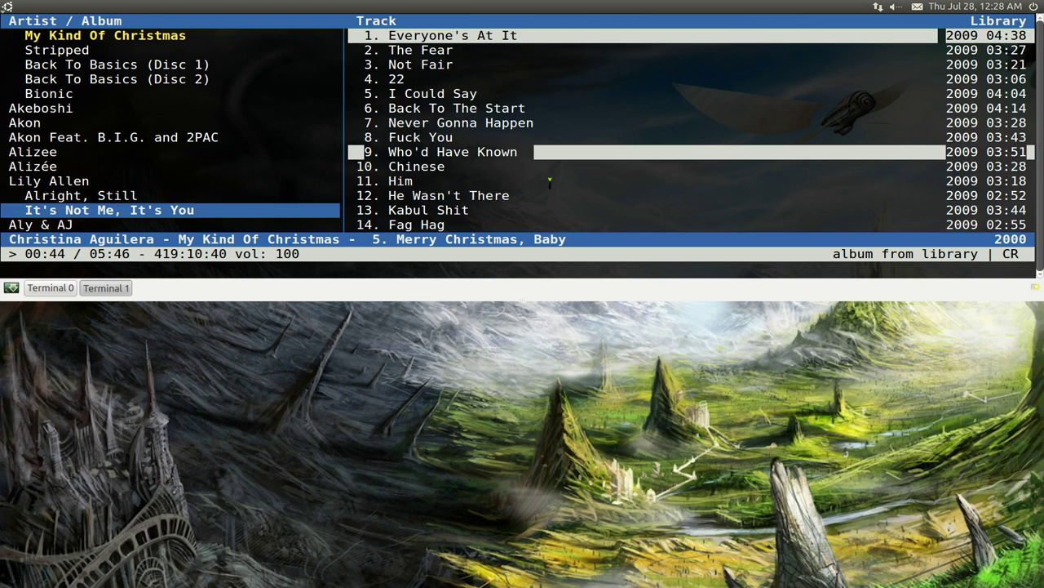
Add all of Lily Allen's tracks to the play queue from the artist tree and open the queue view
{"action": "key", "text": "Up"}
{"action": "key", "text": "Up"}
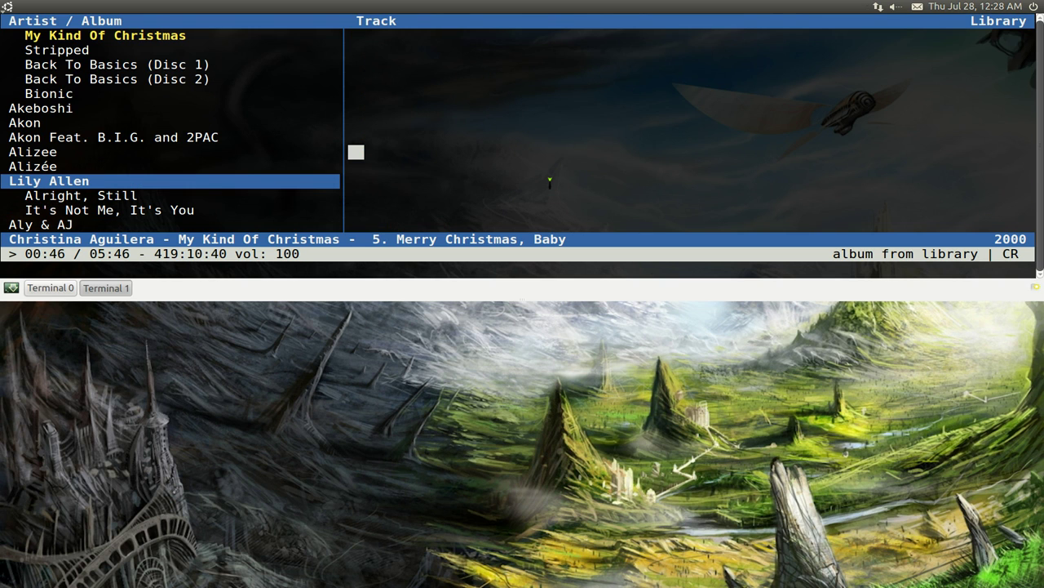
{"action": "key", "text": "Down"}
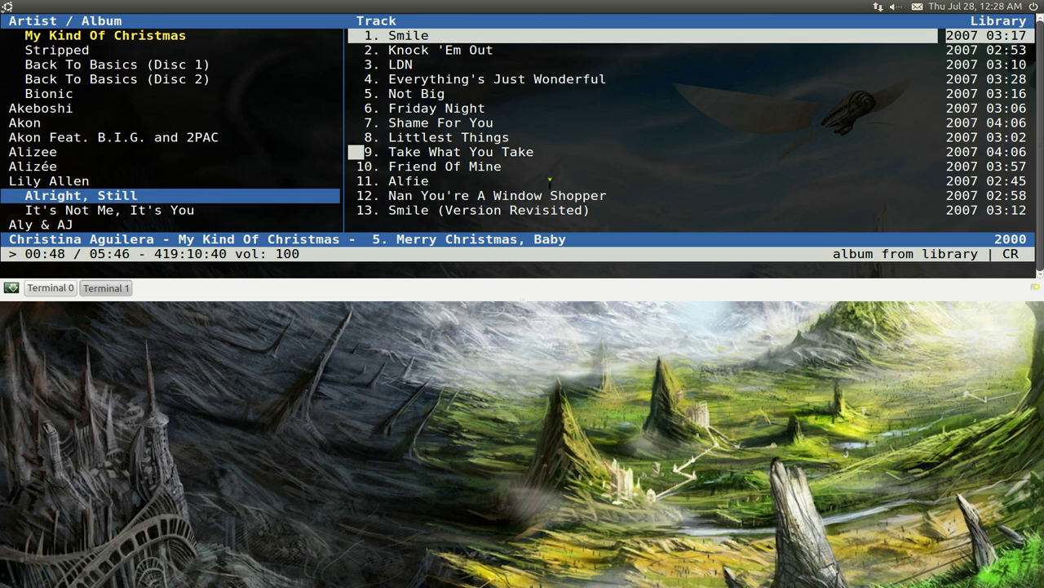
{"action": "key", "text": "4"}
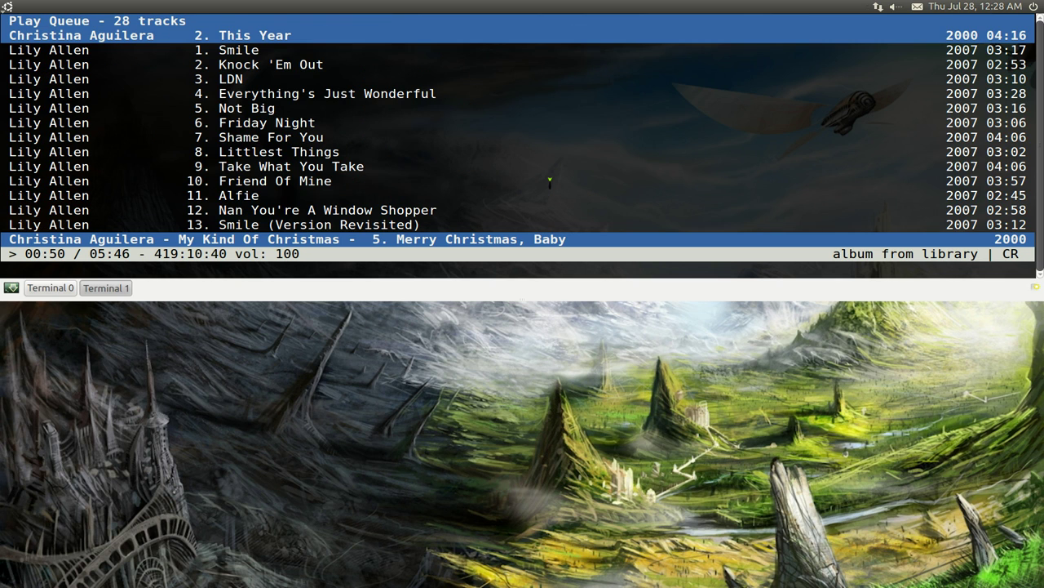
Look through the play queue down to Lily Allen's last track and return to its first entry
{"action": "key", "text": "Down"}
{"action": "key", "text": "Down"}
{"action": "key", "text": "Down"}
{"action": "key", "text": "Down"}
{"action": "key", "text": "Down"}
{"action": "key", "text": "Down"}
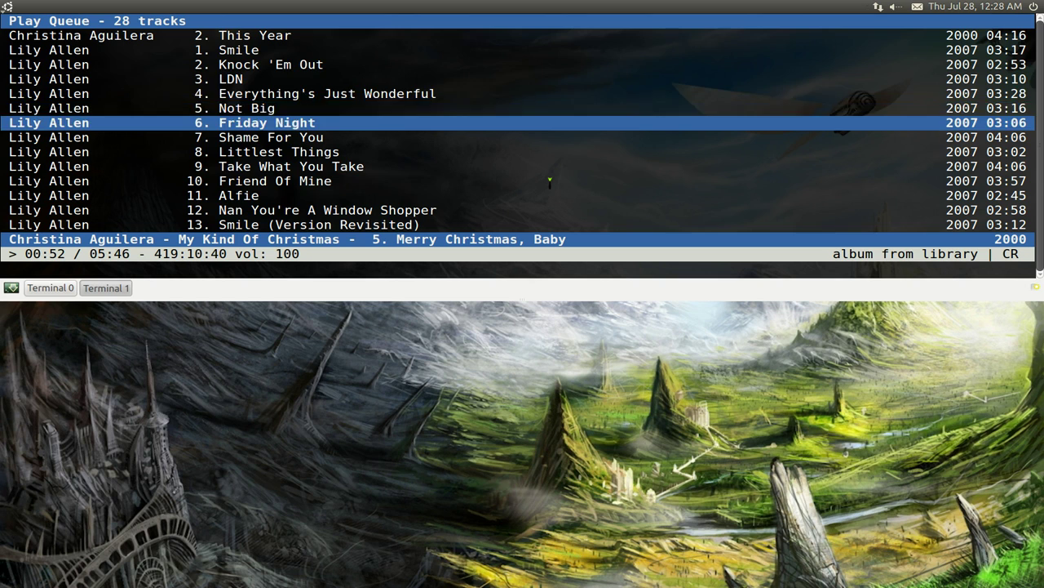
{"action": "key", "text": "Up"}
{"action": "key", "text": "Up"}
{"action": "key", "text": "Up"}
{"action": "key", "text": "Up"}
{"action": "key", "text": "Up"}
{"action": "key", "text": "Up"}
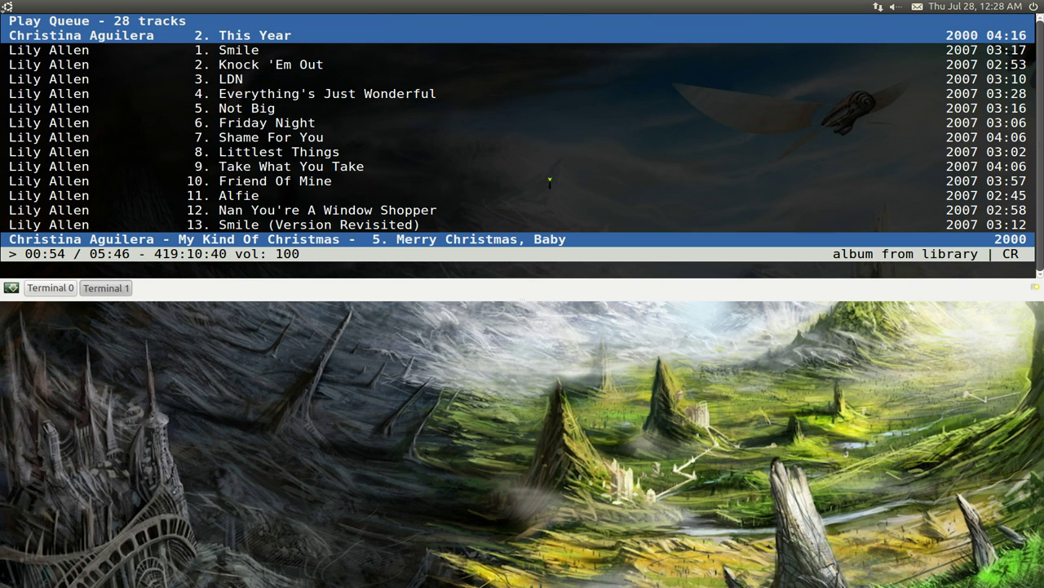
{"action": "key", "text": "Down"}
{"action": "key", "text": "Down"}
{"action": "key", "text": "Down"}
{"action": "key", "text": "Down"}
{"action": "key", "text": "Down"}
{"action": "key", "text": "Down"}
{"action": "key", "text": "Down"}
{"action": "key", "text": "Down"}
{"action": "key", "text": "Down"}
{"action": "key", "text": "Down"}
{"action": "key", "text": "Down"}
{"action": "key", "text": "Down"}
{"action": "key", "text": "Down"}
{"action": "key", "text": "Down"}
{"action": "key", "text": "Down"}
{"action": "key", "text": "Down"}
{"action": "key", "text": "Down"}
{"action": "key", "text": "Down"}
{"action": "key", "text": "Down"}
{"action": "key", "text": "Down"}
{"action": "key", "text": "Down"}
{"action": "key", "text": "Down"}
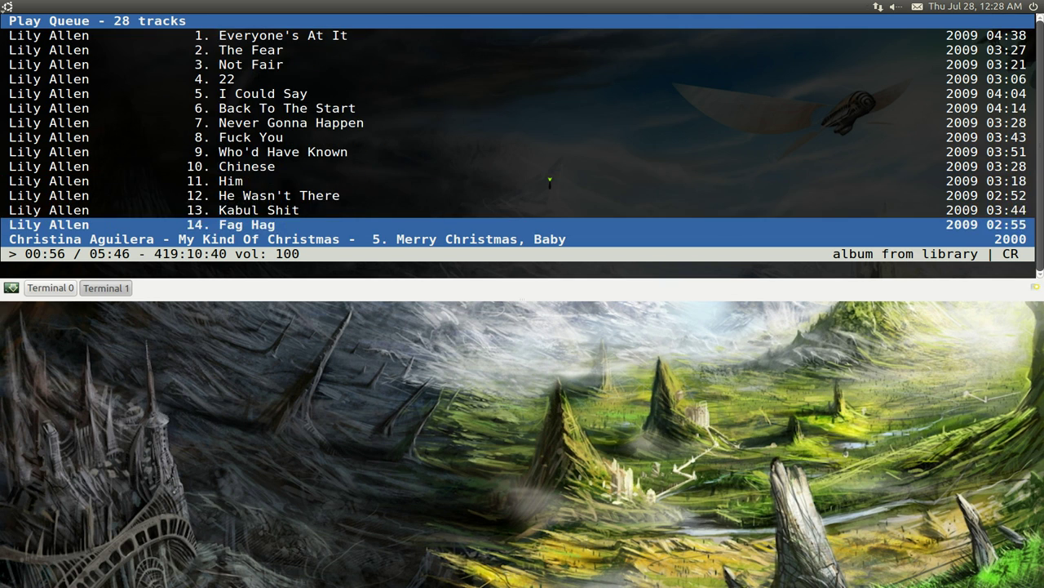
{"action": "key", "text": "Up"}
{"action": "key", "text": "Up"}
{"action": "key", "text": "Up"}
{"action": "key", "text": "Up"}
{"action": "key", "text": "Up"}
{"action": "key", "text": "Up"}
{"action": "key", "text": "Up"}
{"action": "key", "text": "Up"}
{"action": "key", "text": "Up"}
{"action": "key", "text": "Up"}
{"action": "key", "text": "Up"}
{"action": "key", "text": "Up"}
{"action": "key", "text": "Up"}
{"action": "key", "text": "Up"}
{"action": "key", "text": "Up"}
{"action": "key", "text": "Up"}
{"action": "key", "text": "Up"}
{"action": "key", "text": "Up"}
{"action": "key", "text": "Up"}
{"action": "key", "text": "Up"}
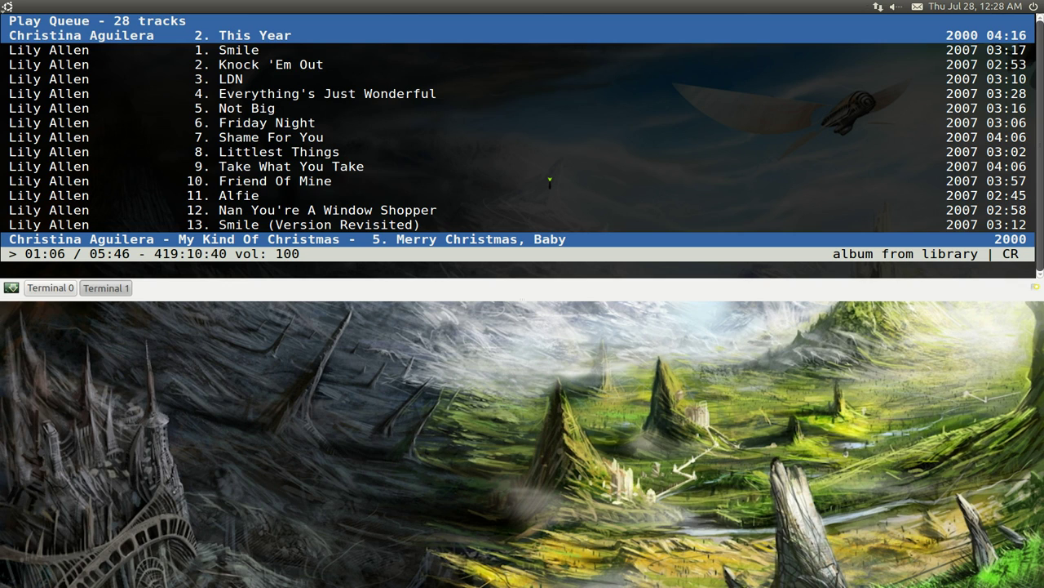
Clear the play queue with the clear command and switch to the playlist view
{"action": "type", "text": ":clear"}
{"action": "key", "text": "Return"}
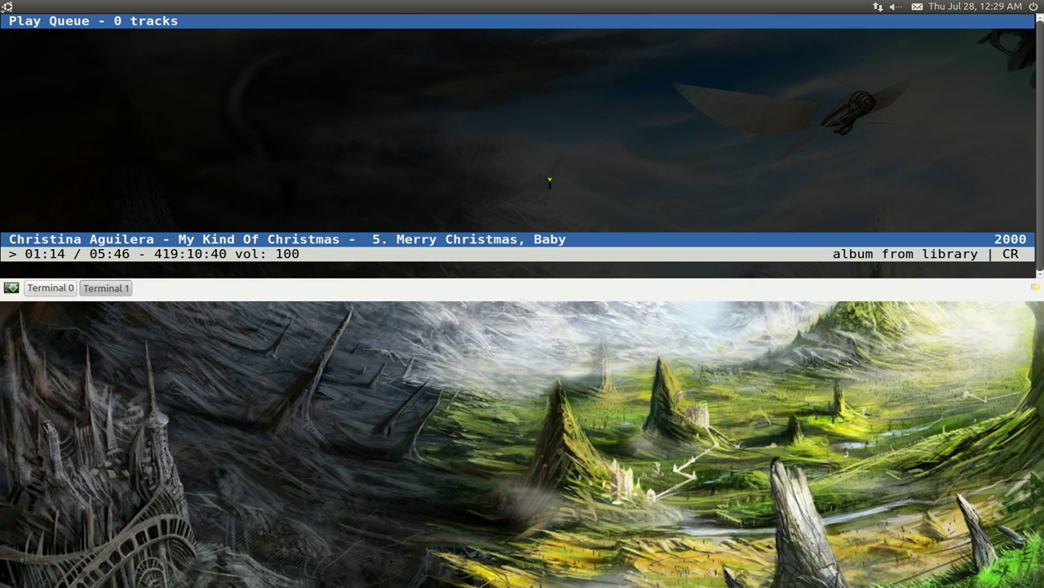
{"action": "key", "text": "3"}
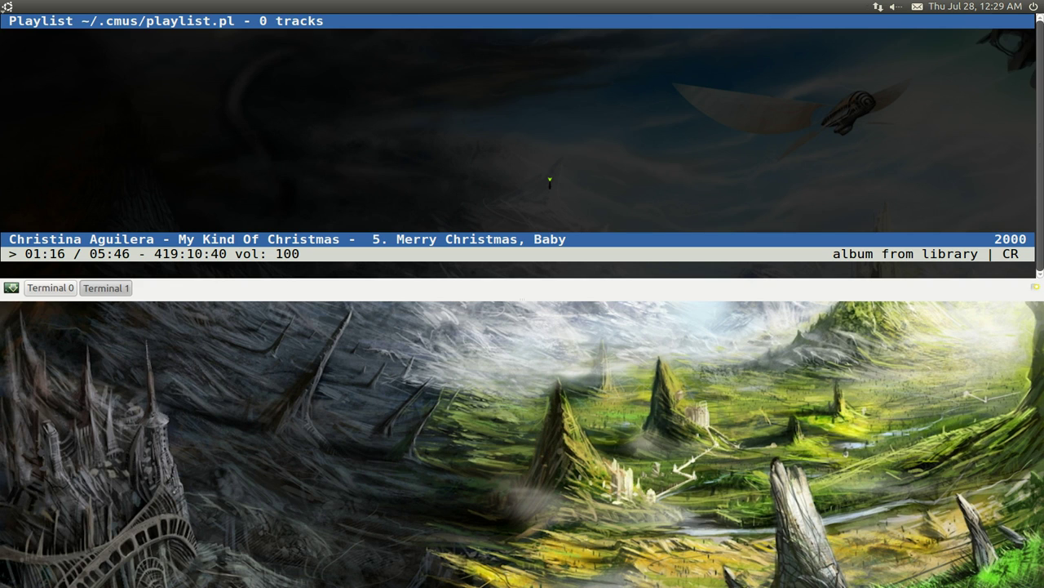
Return to the library tree and expand the artist Alizée to show the albums
{"action": "key", "text": "1"}
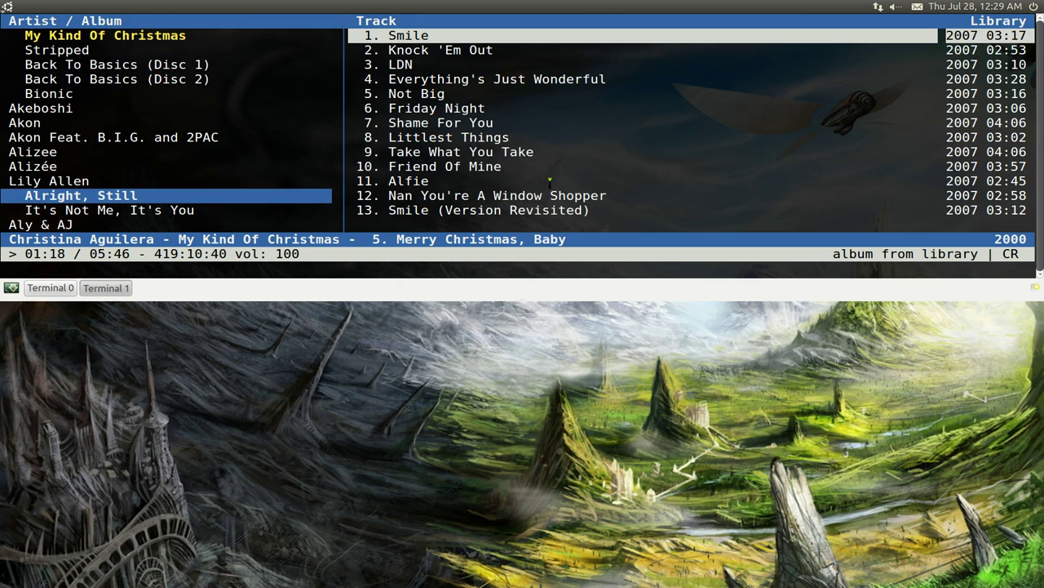
{"action": "key", "text": "Up"}
{"action": "key", "text": "Up"}
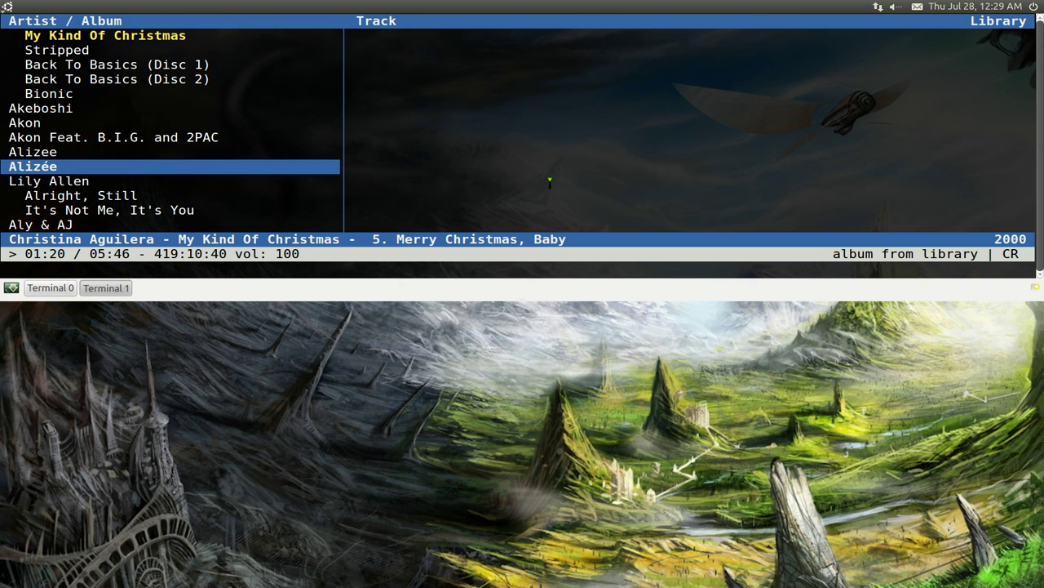
{"action": "key", "text": "space"}
{"action": "key", "text": "Down"}
{"action": "key", "text": "Down"}
{"action": "key", "text": "Down"}
{"action": "key", "text": "Down"}
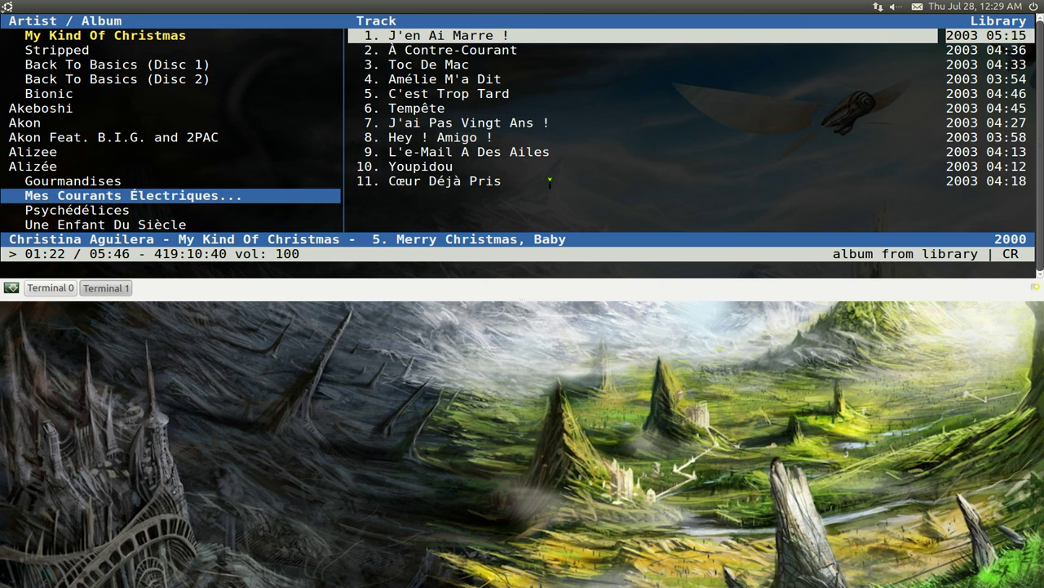
Add all of Alizée's albums to the playlist from the artist entry and open the playlist view
{"action": "key", "text": "Up"}
{"action": "key", "text": "Up"}
{"action": "key", "text": "Up"}
{"action": "key", "text": "Up"}
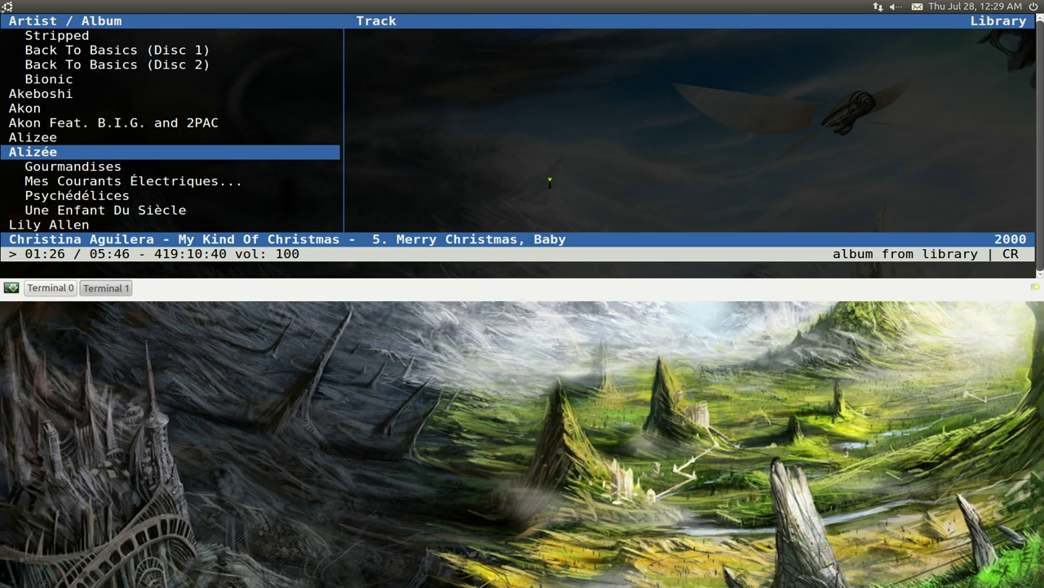
{"action": "key", "text": "Down"}
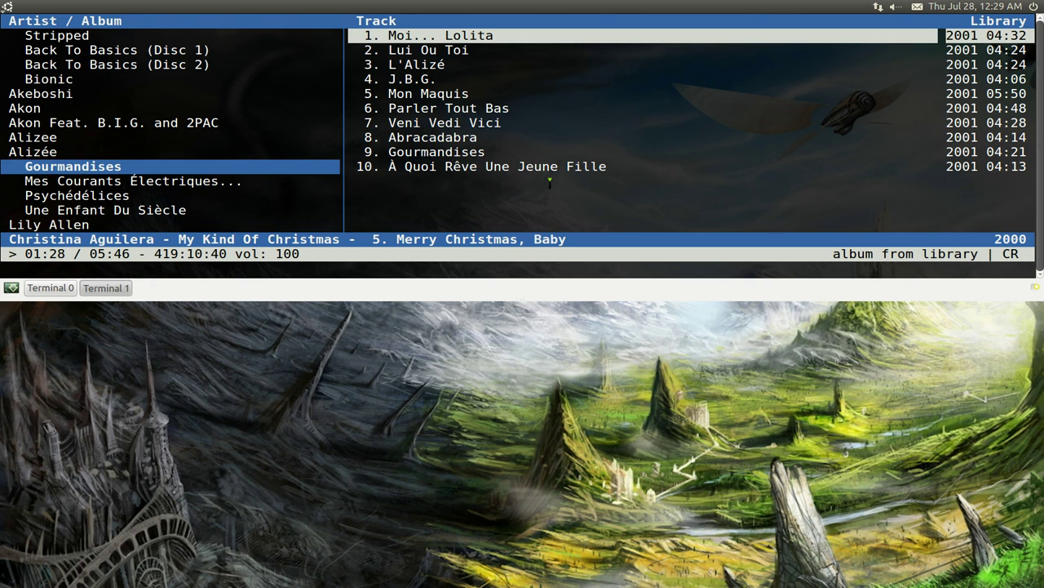
{"action": "key", "text": "3"}
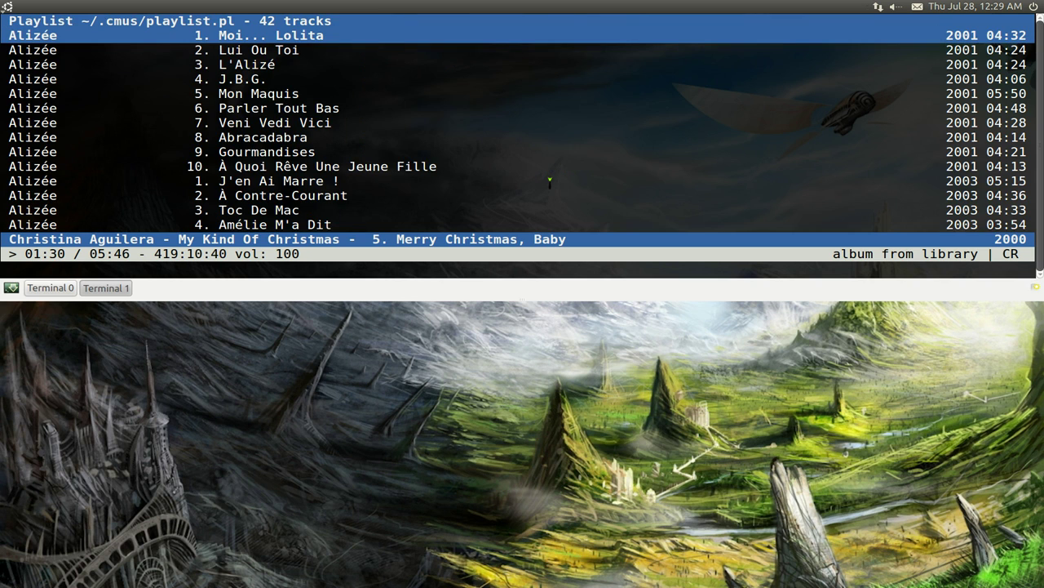
Look through the Alizée tracks in the playlist and return to the beginning of the list
{"action": "key", "text": "Down"}
{"action": "key", "text": "Down"}
{"action": "key", "text": "Down"}
{"action": "key", "text": "Down"}
{"action": "key", "text": "Down"}
{"action": "key", "text": "Down"}
{"action": "key", "text": "Down"}
{"action": "key", "text": "Down"}
{"action": "key", "text": "Down"}
{"action": "key", "text": "Down"}
{"action": "key", "text": "Down"}
{"action": "key", "text": "Down"}
{"action": "key", "text": "Down"}
{"action": "key", "text": "Down"}
{"action": "key", "text": "Down"}
{"action": "key", "text": "Up"}
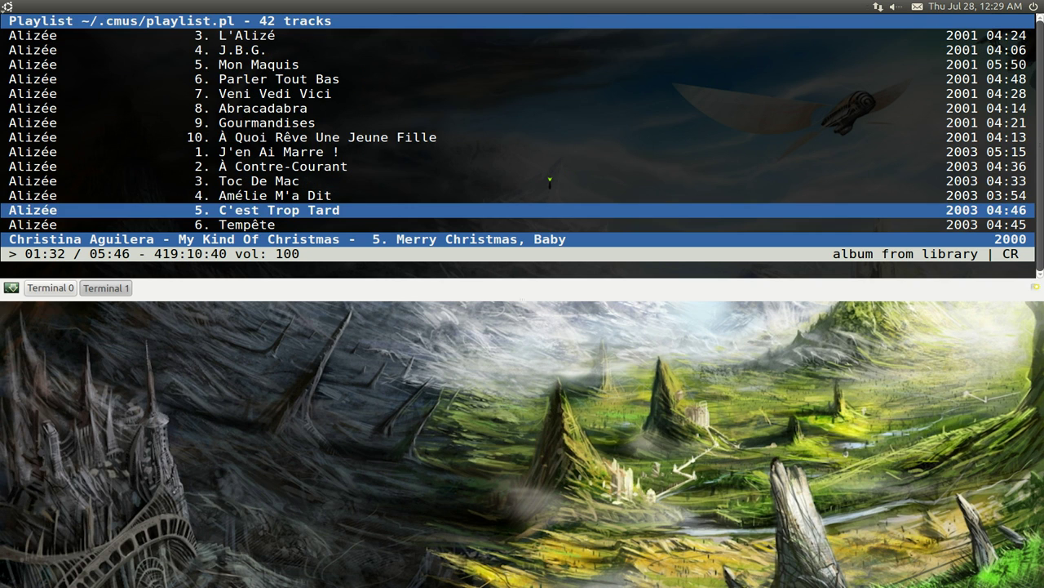
{"action": "key", "text": "Up"}
{"action": "key", "text": "Up"}
{"action": "key", "text": "Up"}
{"action": "key", "text": "Up"}
{"action": "key", "text": "Up"}
{"action": "key", "text": "Up"}
{"action": "key", "text": "Up"}
{"action": "key", "text": "Up"}
{"action": "key", "text": "Up"}
{"action": "key", "text": "Up"}
{"action": "key", "text": "Up"}
{"action": "key", "text": "Up"}
{"action": "key", "text": "Up"}
{"action": "key", "text": "Up"}
{"action": "key", "text": "Down"}
{"action": "key", "text": "Down"}
{"action": "key", "text": "Down"}
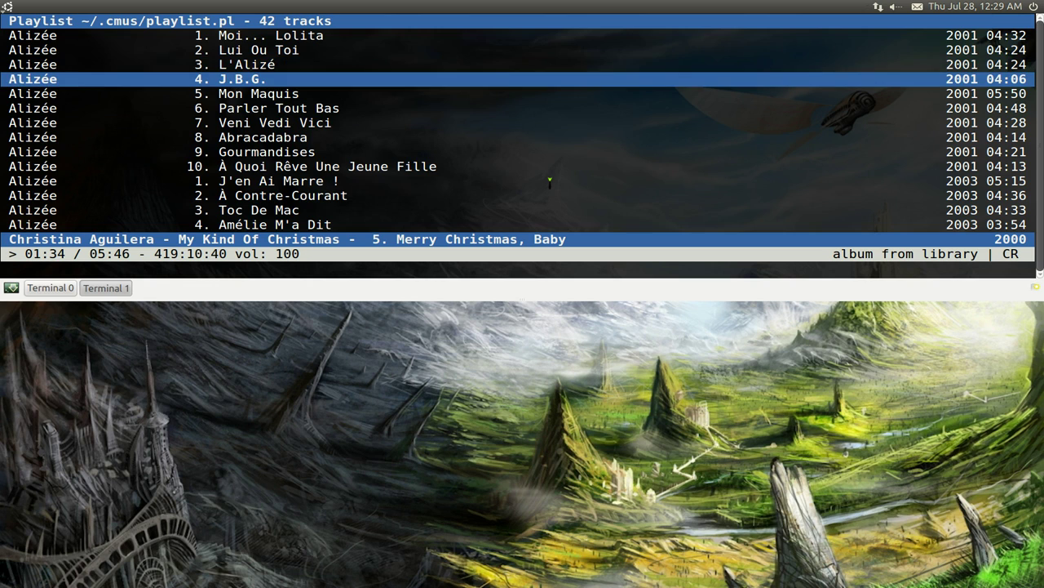
Clear the playlist and add the folder ~/Music/Soundtrack/ to it with the add command
{"action": "type", "text": ":clear"}
{"action": "key", "text": "Return"}
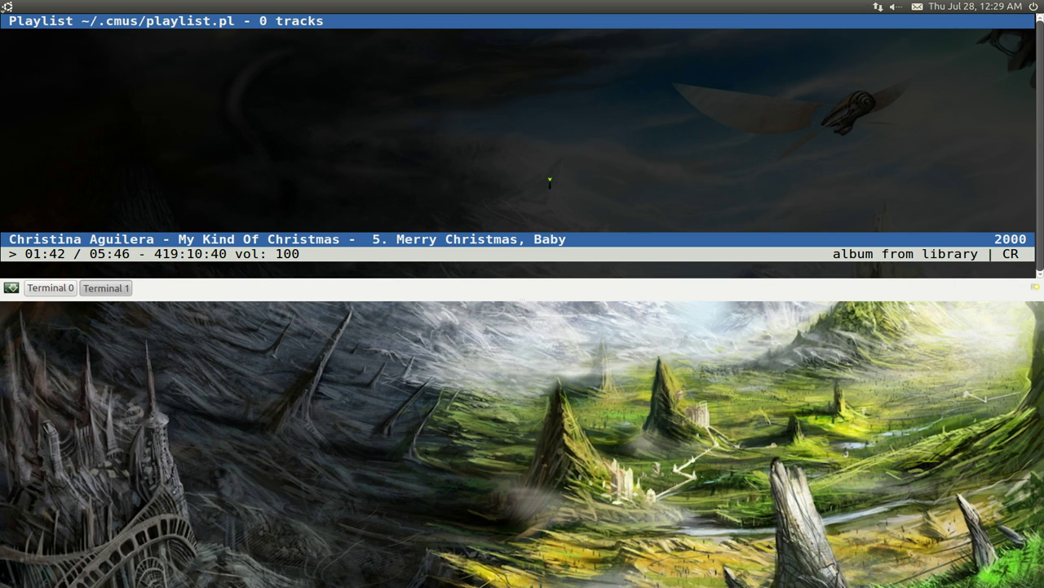
{"action": "key", "text": "colon"}
{"action": "type", "text": "add ~/Music/"}
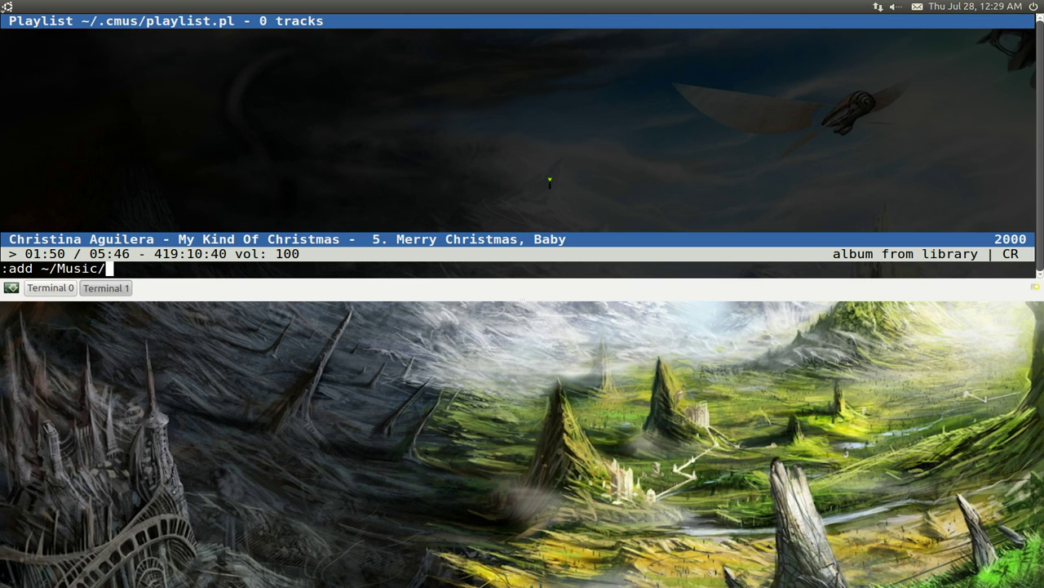
{"action": "type", "text": "S"}
{"action": "key", "text": "Tab"}
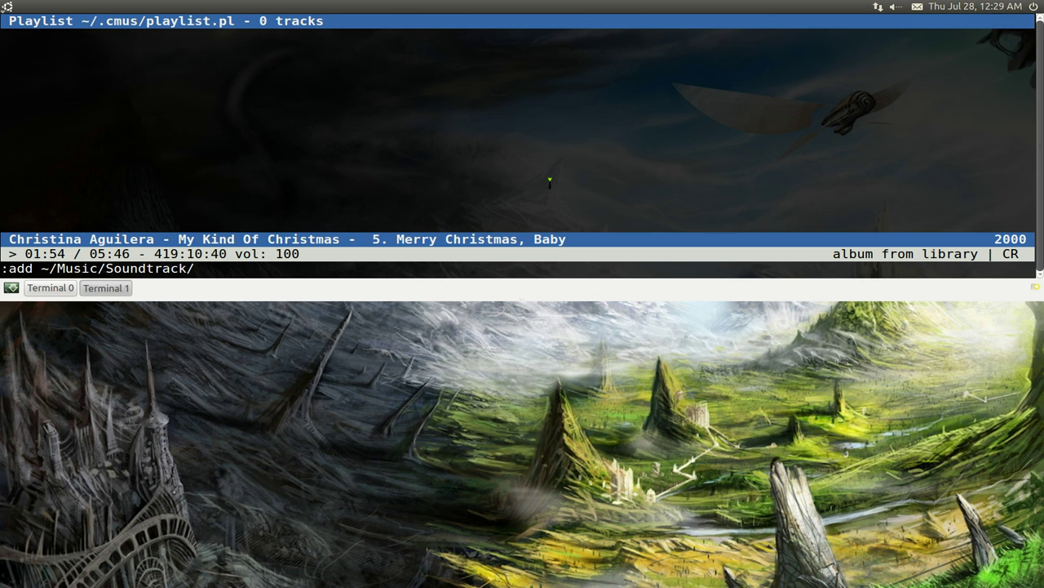
{"action": "key", "text": "Return"}
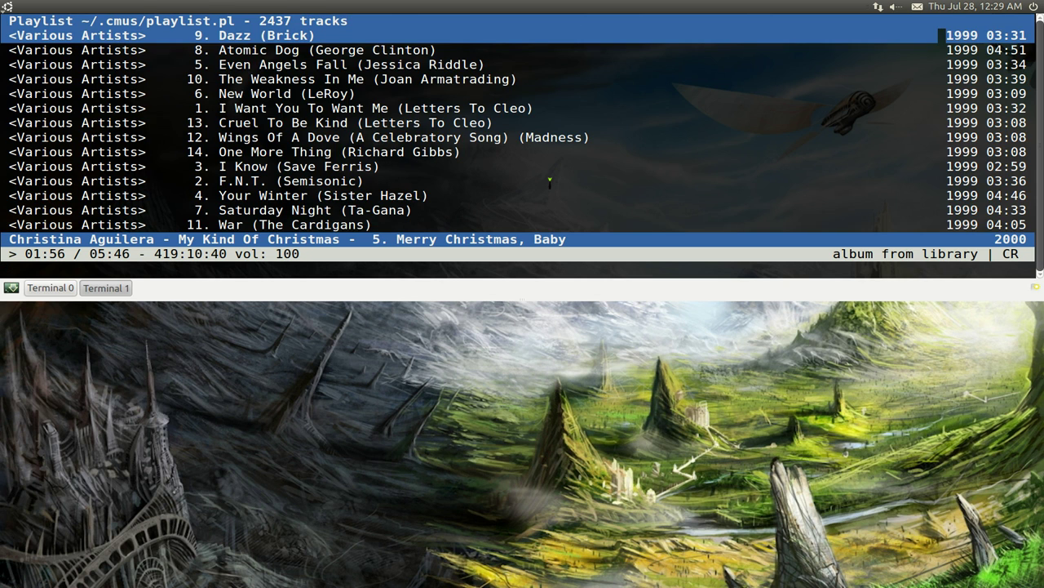
Look through the soundtrack entries in the playlist and return to the first track
{"action": "key", "text": "Down"}
{"action": "key", "text": "Down"}
{"action": "key", "text": "Down"}
{"action": "key", "text": "Down"}
{"action": "key", "text": "Down"}
{"action": "key", "text": "Down"}
{"action": "key", "text": "Down"}
{"action": "key", "text": "Down"}
{"action": "key", "text": "Down"}
{"action": "key", "text": "Down"}
{"action": "key", "text": "Down"}
{"action": "key", "text": "Down"}
{"action": "key", "text": "Down"}
{"action": "key", "text": "Down"}
{"action": "key", "text": "Down"}
{"action": "key", "text": "Down"}
{"action": "key", "text": "Down"}
{"action": "key", "text": "Down"}
{"action": "key", "text": "Down"}
{"action": "key", "text": "Up"}
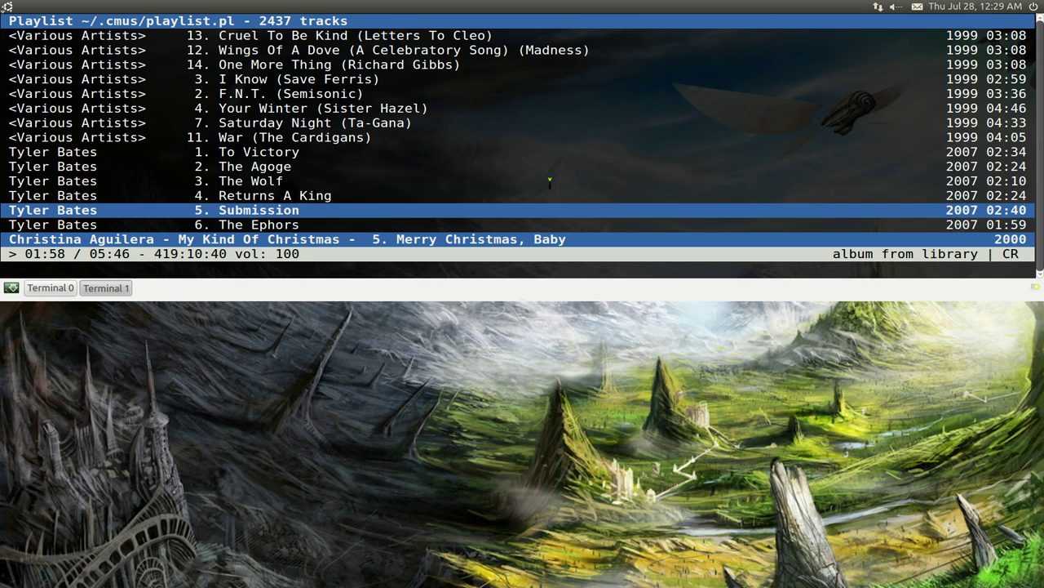
{"action": "key", "text": "Up"}
{"action": "key", "text": "Up"}
{"action": "key", "text": "Up"}
{"action": "key", "text": "Up"}
{"action": "key", "text": "Up"}
{"action": "key", "text": "Up"}
{"action": "key", "text": "Up"}
{"action": "key", "text": "Up"}
{"action": "key", "text": "Up"}
{"action": "key", "text": "Up"}
{"action": "key", "text": "Up"}
{"action": "key", "text": "Up"}
{"action": "key", "text": "Up"}
{"action": "key", "text": "Up"}
{"action": "key", "text": "Up"}
{"action": "key", "text": "Up"}
{"action": "key", "text": "Up"}
{"action": "key", "text": "Up"}
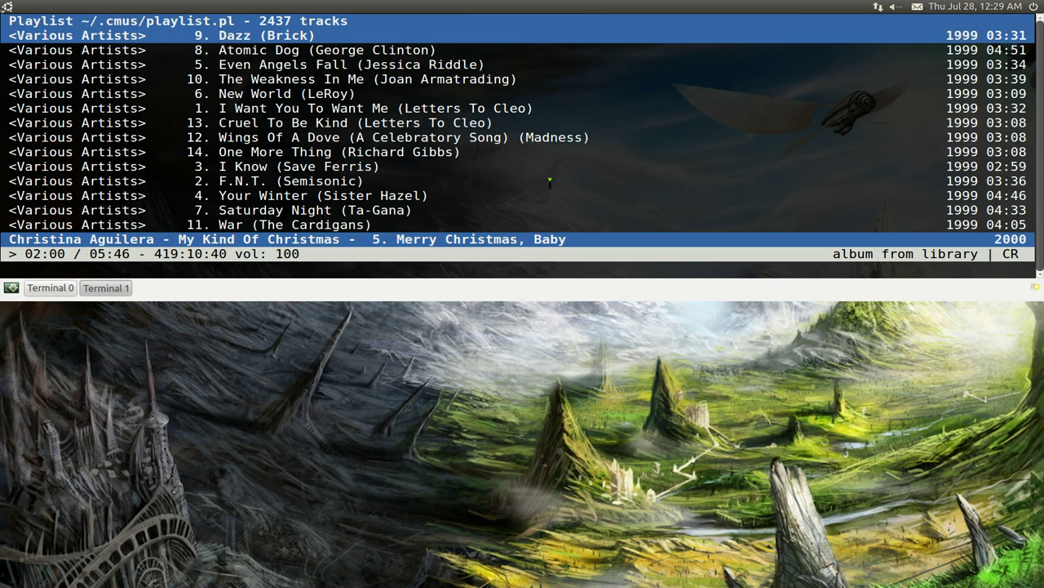
Show the library tree, switch to the sorted library list, and highlight the CR flags in the status line
{"action": "key", "text": "1"}
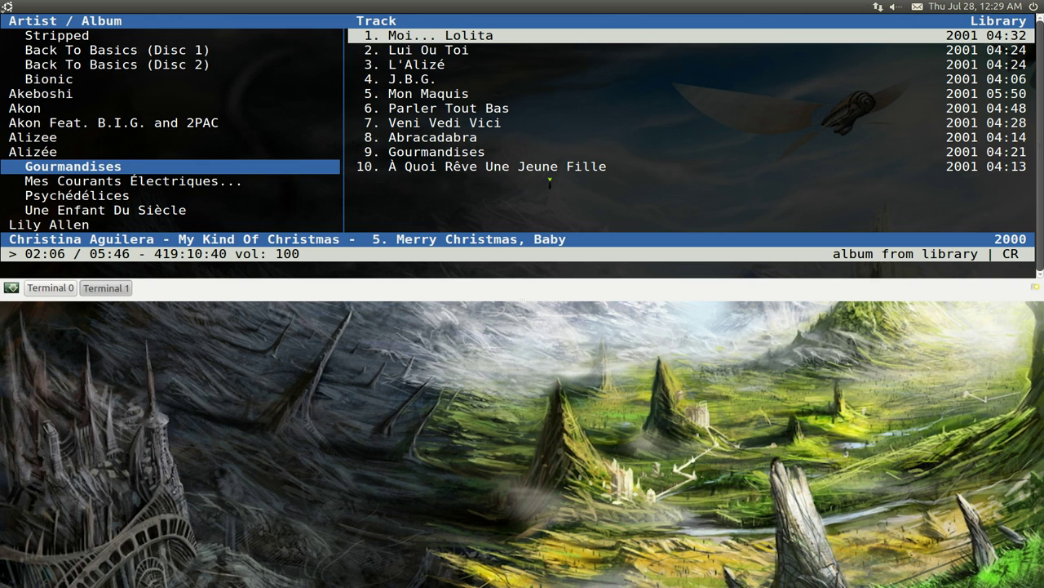
{"action": "key", "text": "2"}
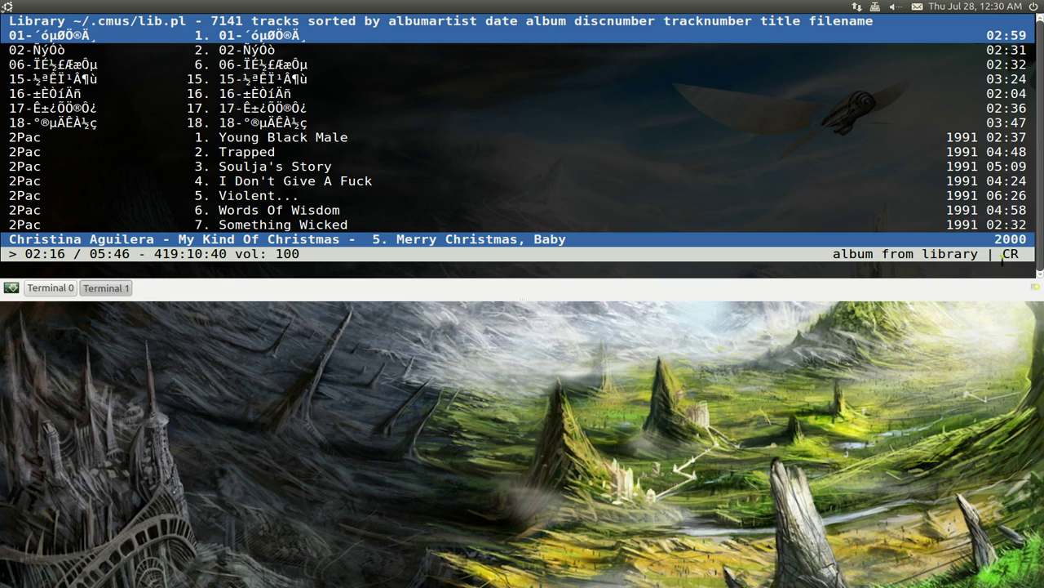
{"action": "left_click_drag", "start_coordinate": [1003, 259], "coordinate": [1018, 256]}
{"action": "left_click", "coordinate": [1021, 253]}
{"action": "double_click", "coordinate": [1021, 254]}
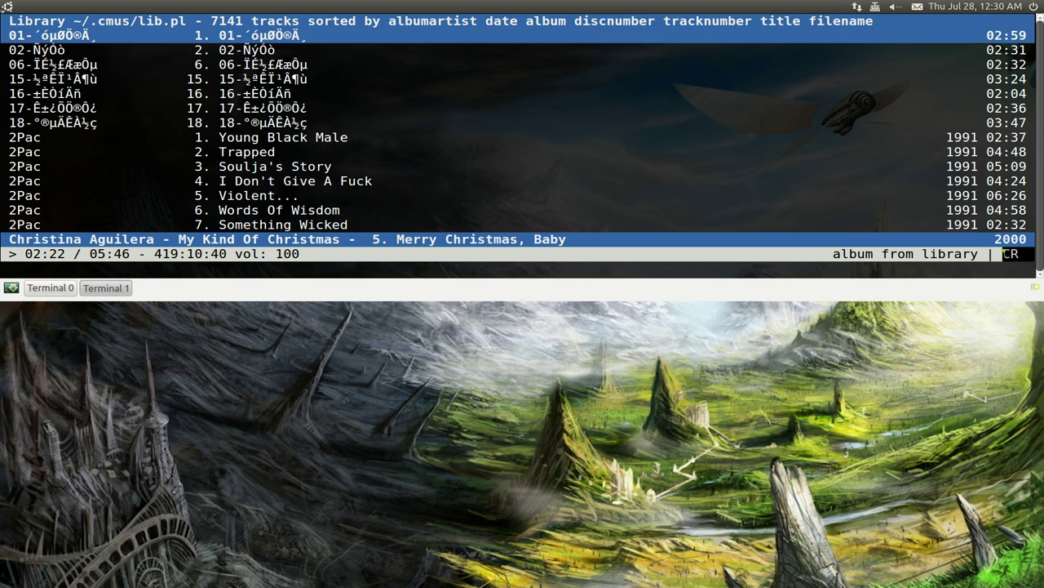
{"action": "left_click", "coordinate": [1001, 259]}
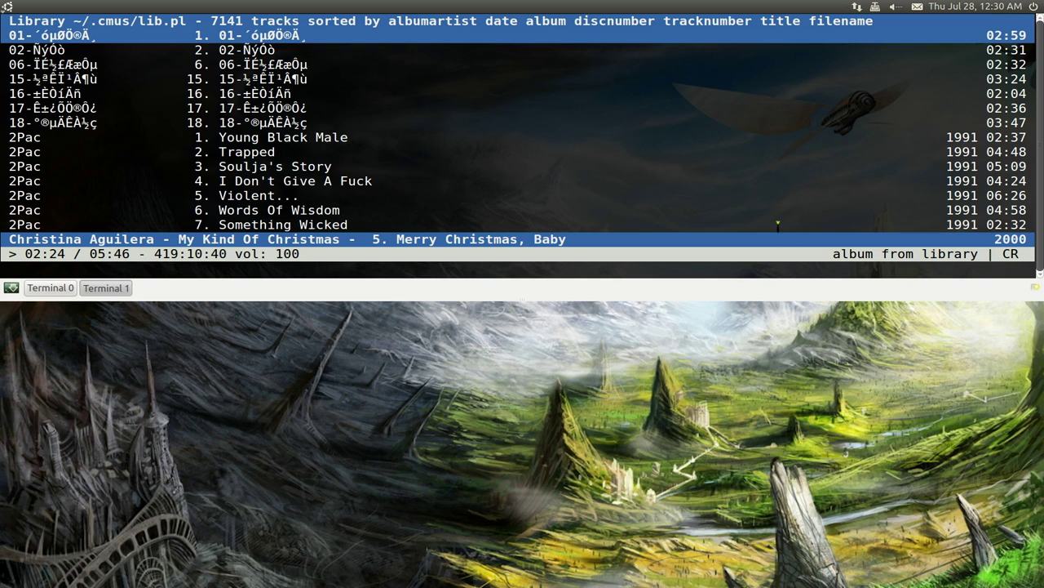
{"action": "scroll", "coordinate": [695, 232], "scroll_direction": "down", "scroll_amount": 4}
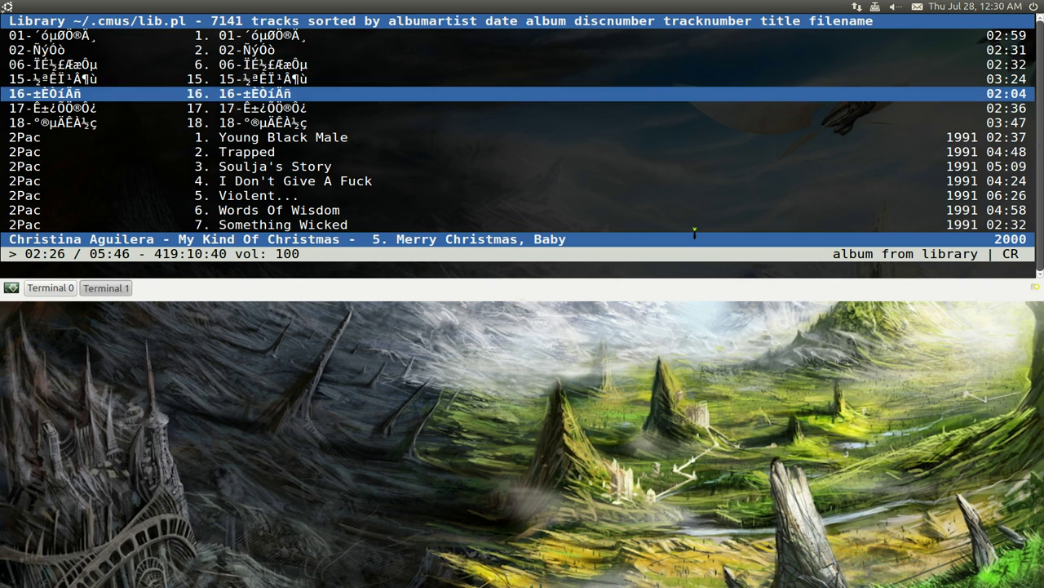
Play the 2Pac track I Don't Give A Fuck, and toggle the repeat and continue flags off and back on
{"action": "scroll", "coordinate": [695, 233], "scroll_direction": "down", "scroll_amount": 6}
{"action": "key", "text": "Return"}
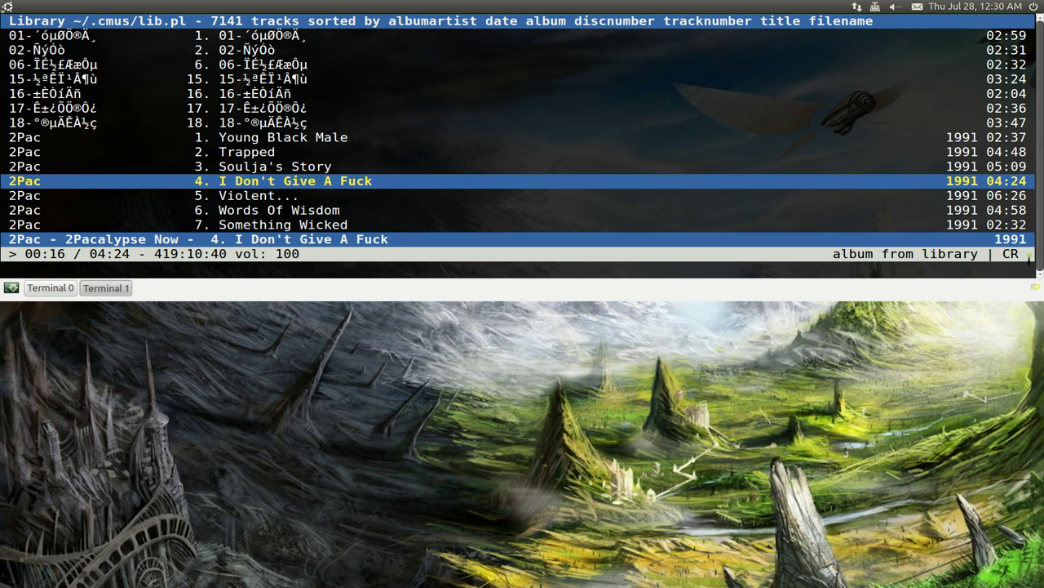
{"action": "key", "text": "r"}
{"action": "key", "text": "r"}
{"action": "key", "text": "r"}
{"action": "key", "text": "shift+c"}
{"action": "key", "text": "shift+c"}
{"action": "key", "text": "shift+c"}
{"action": "key", "text": "shift+c"}
{"action": "key", "text": "r"}
Turn on shuffle, and skip to the previous and the next track
{"action": "key", "text": "s"}
{"action": "mouse_move", "coordinate": [0, 278]}
{"action": "key", "text": "z"}
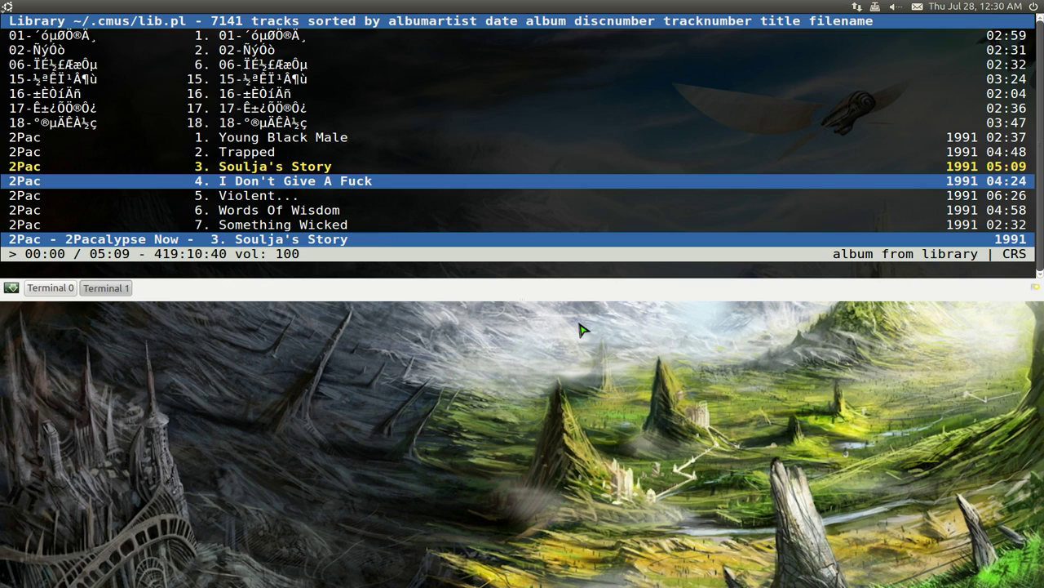
{"action": "key", "text": "b"}
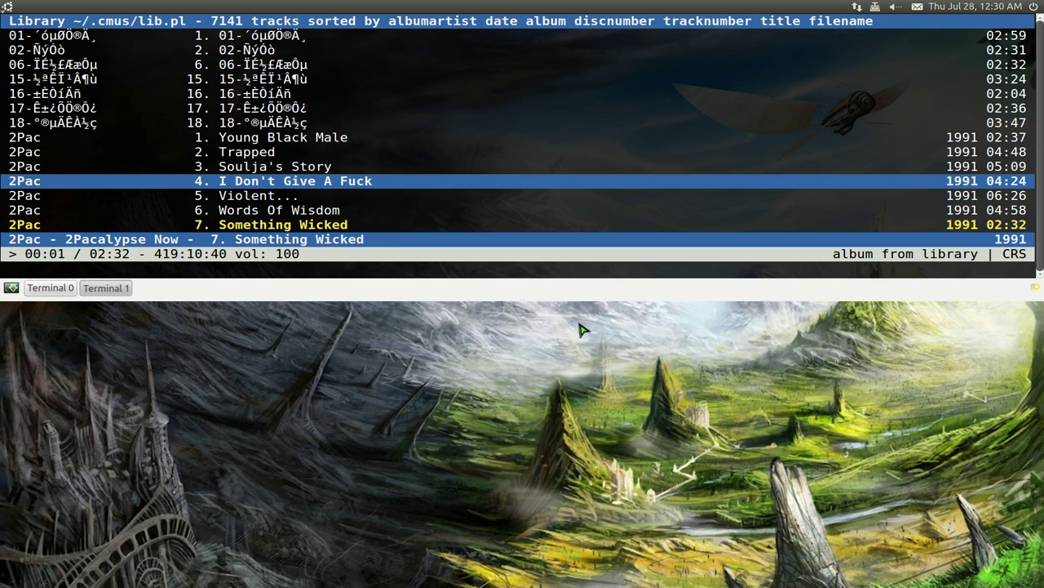
Switch the playback mode to all from library, skip to the next track, and highlight the mode text in the status line
{"action": "key", "text": "m"}
{"action": "key", "text": "b"}
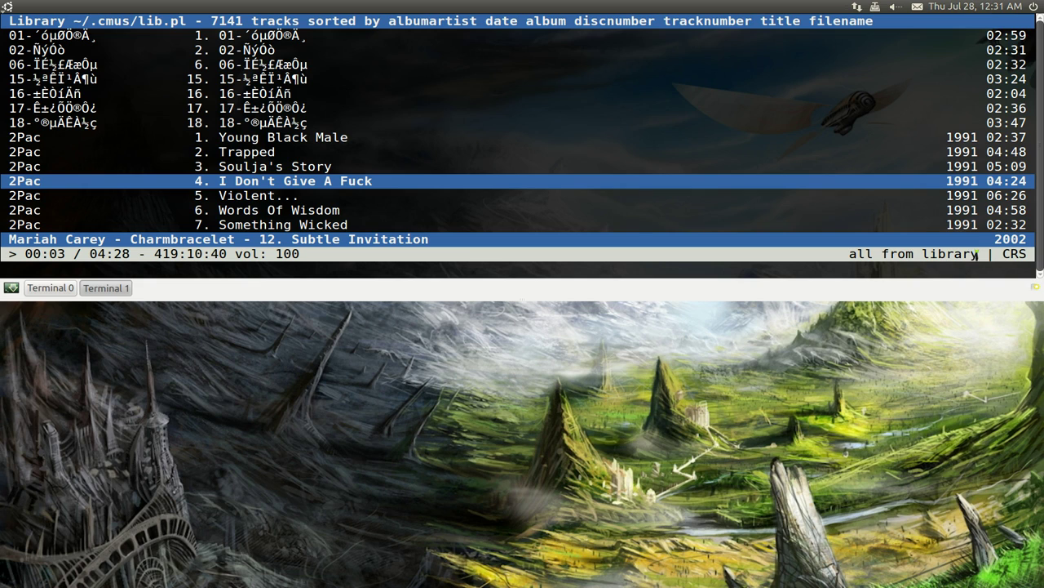
{"action": "left_click_drag", "start_coordinate": [975, 255], "coordinate": [849, 253]}
Cycle the playback mode twice through artist, album and all from library
{"action": "key", "text": "m"}
{"action": "key", "text": "m"}
{"action": "key", "text": "m"}
{"action": "key", "text": "m"}
{"action": "key", "text": "m"}
{"action": "key", "text": "m"}
Highlight the artist in the now-playing line, switch playback to artist from library, and highlight the word artist in the status line
{"action": "left_click_drag", "start_coordinate": [84, 239], "coordinate": [7, 239]}
{"action": "left_click", "coordinate": [113, 237]}
{"action": "key", "text": "m"}
{"action": "double_click", "coordinate": [857, 256]}
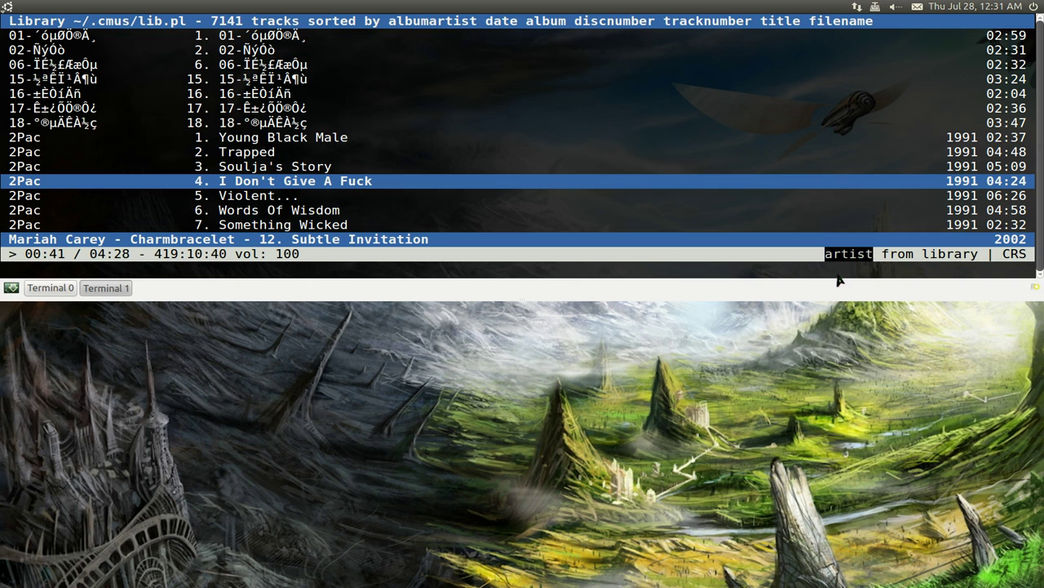
{"action": "left_click", "coordinate": [841, 276]}
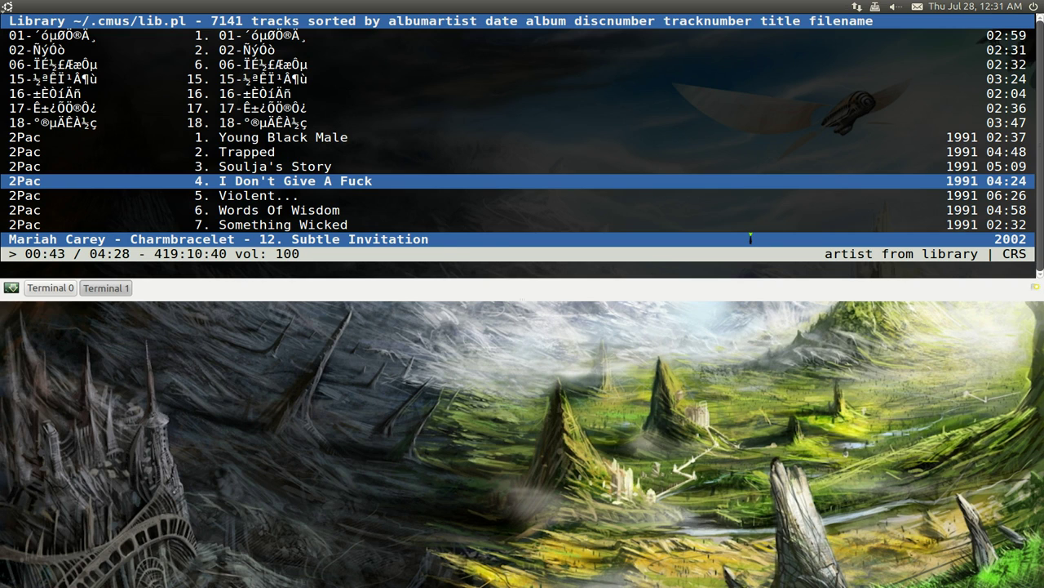
Skip forward six times through shuffled tracks by the same artist
{"action": "key", "text": "b"}
{"action": "key", "text": "b"}
{"action": "key", "text": "b"}
{"action": "key", "text": "b"}
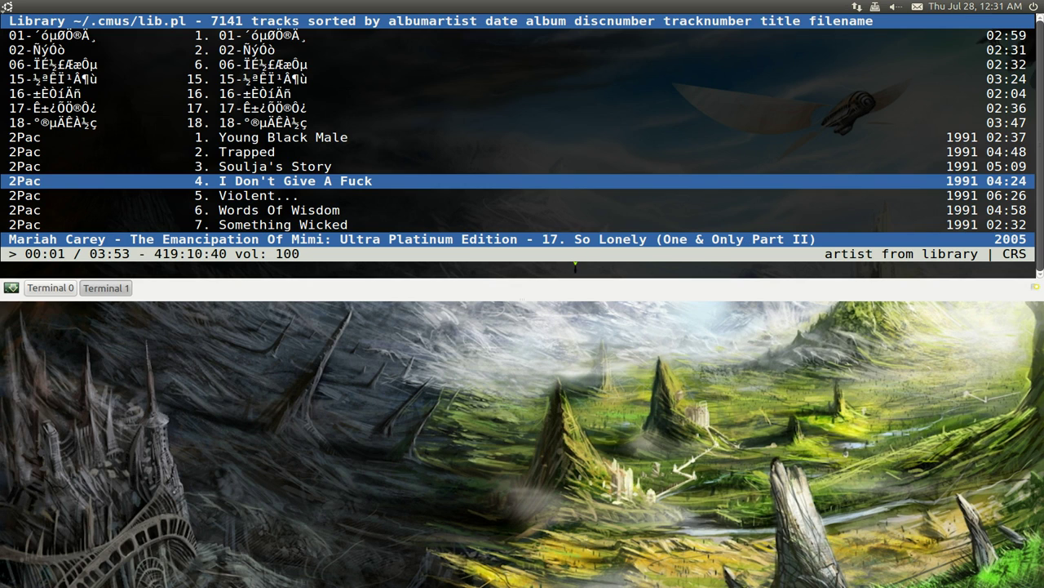
{"action": "key", "text": "b"}
{"action": "key", "text": "b"}
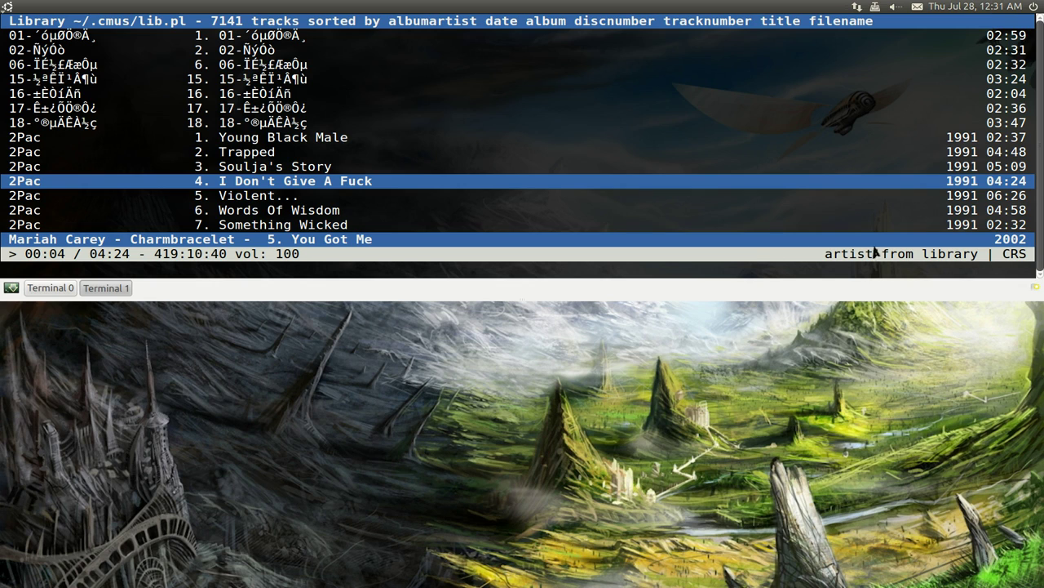
Switch playback to album from library and highlight the album name Charmbracelet in the now-playing line
{"action": "key", "text": "m"}
{"action": "double_click", "coordinate": [149, 236]}
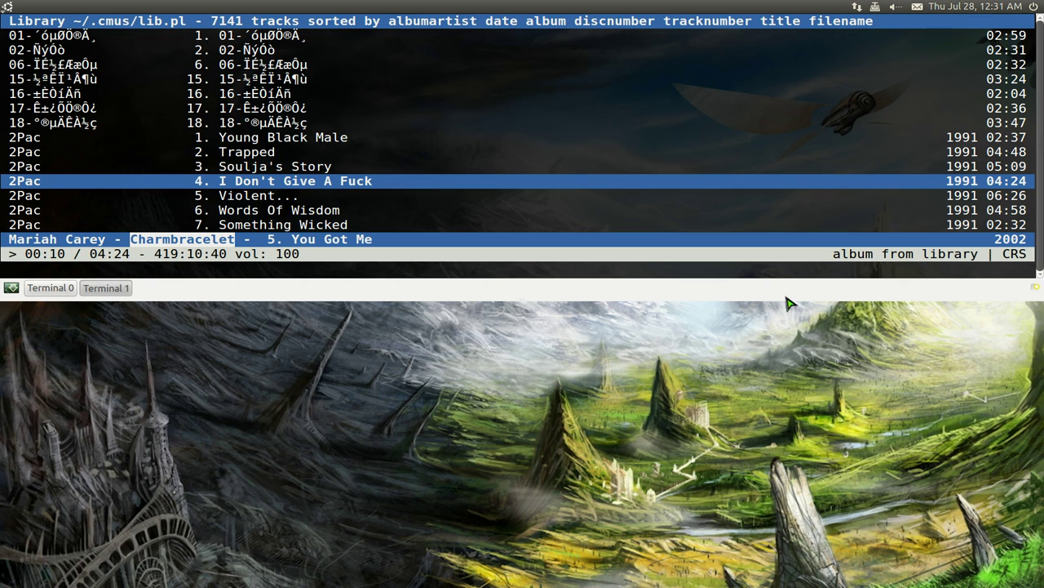
{"action": "left_click", "coordinate": [833, 259]}
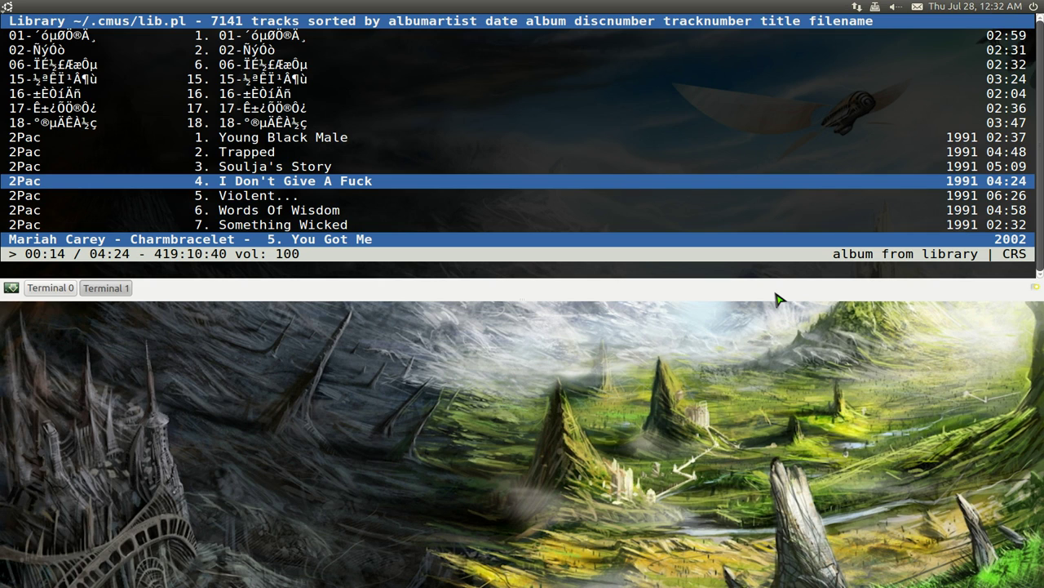
Skip forward six times through shuffled tracks of the Charmbracelet album
{"action": "key", "text": "b"}
{"action": "key", "text": "b"}
{"action": "key", "text": "b"}
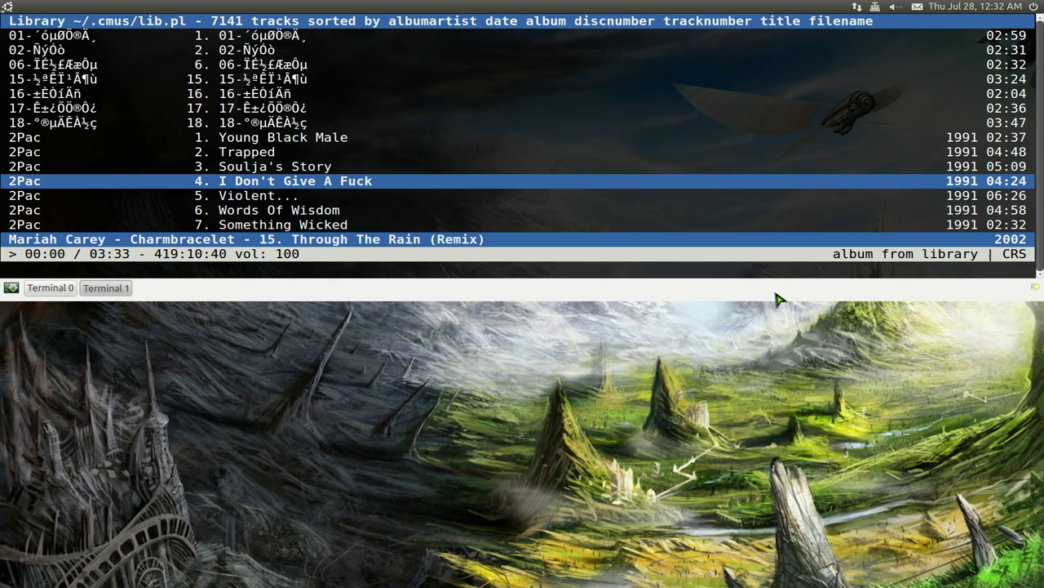
{"action": "key", "text": "b"}
{"action": "key", "text": "b"}
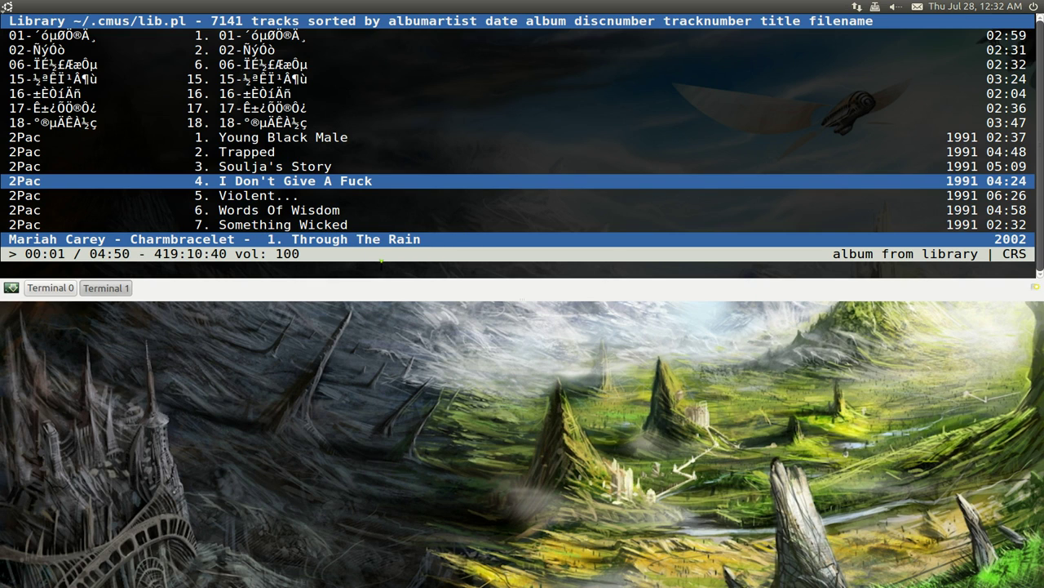
{"action": "key", "text": "b"}
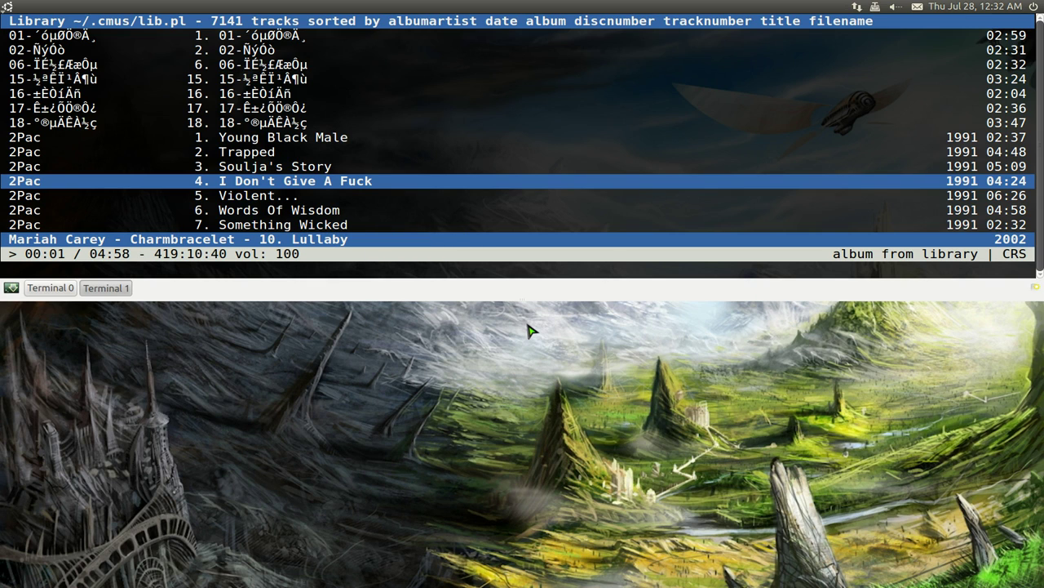
Switch playback back to all from library, skip to the next track, and highlight its details in the now-playing line
{"action": "key", "text": "m"}
{"action": "key", "text": "b"}
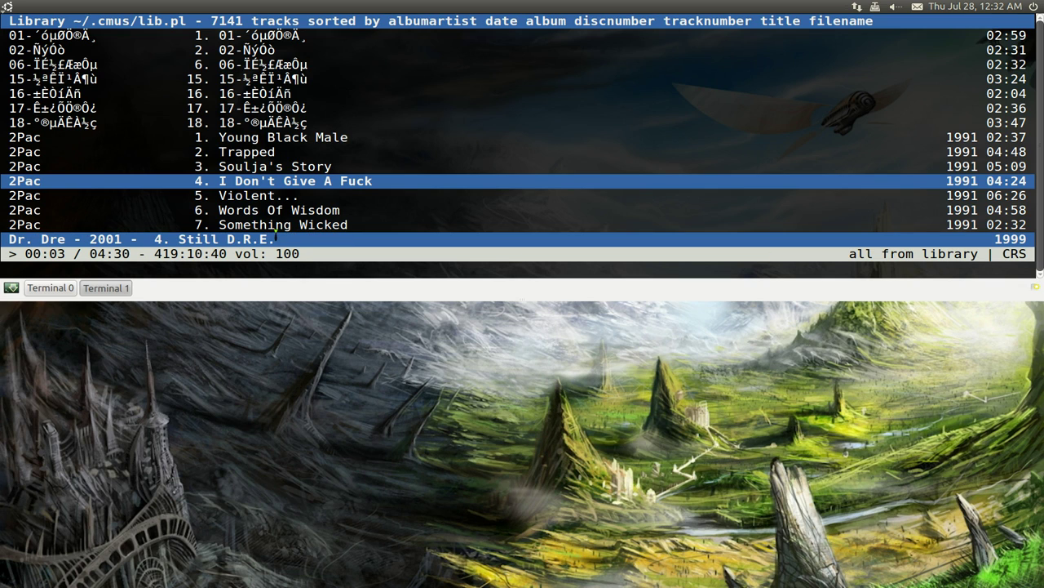
{"action": "left_click_drag", "start_coordinate": [276, 237], "coordinate": [32, 240]}
{"action": "left_click", "coordinate": [285, 253]}
Search the sorted library for "oh studen" and play the track Oh! Student And Teach Affection
{"action": "key", "text": "slash"}
{"action": "type", "text": "oh"}
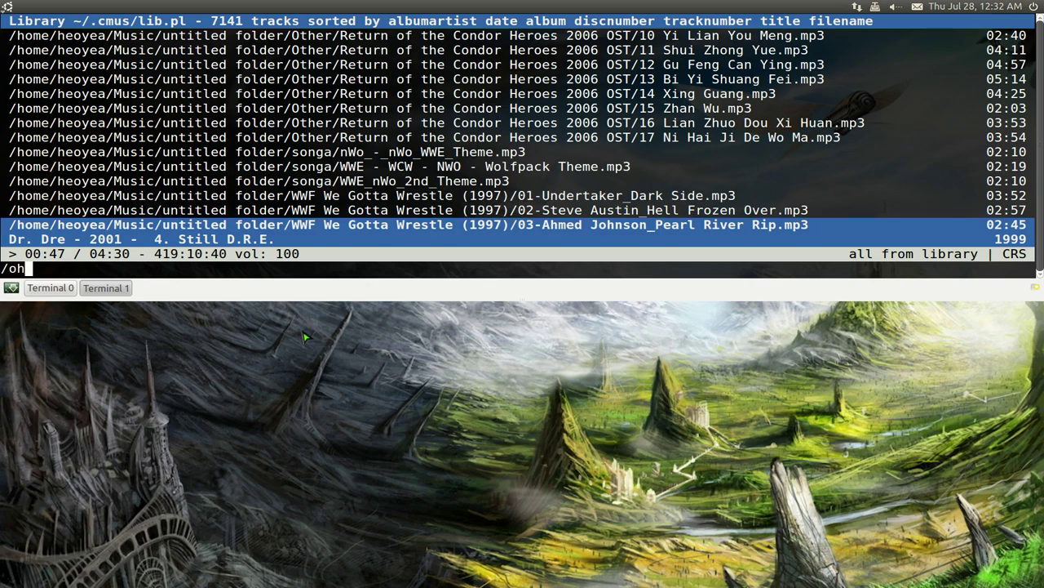
{"action": "type", "text": " studen"}
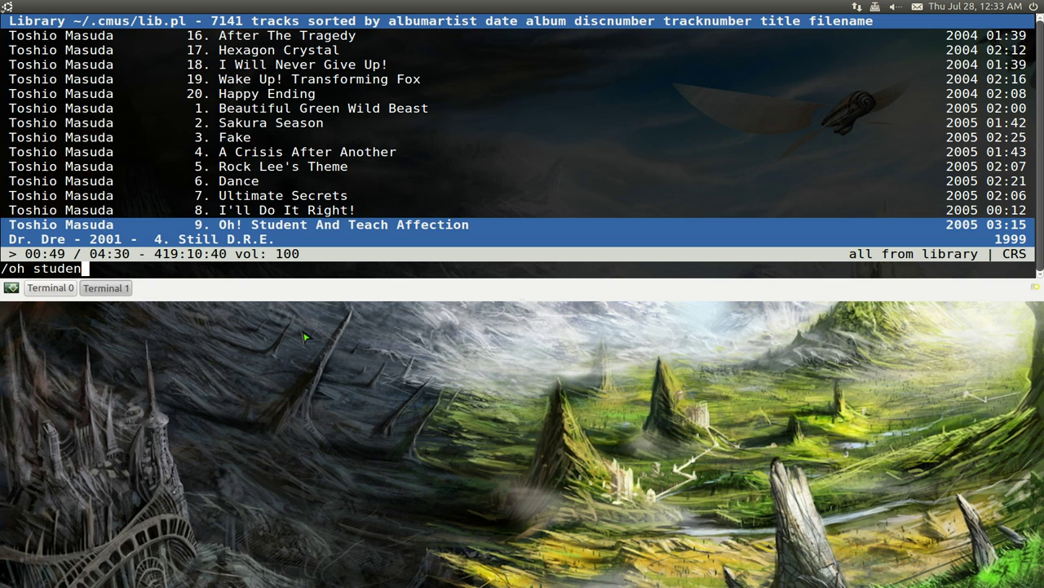
{"action": "key", "text": "Return"}
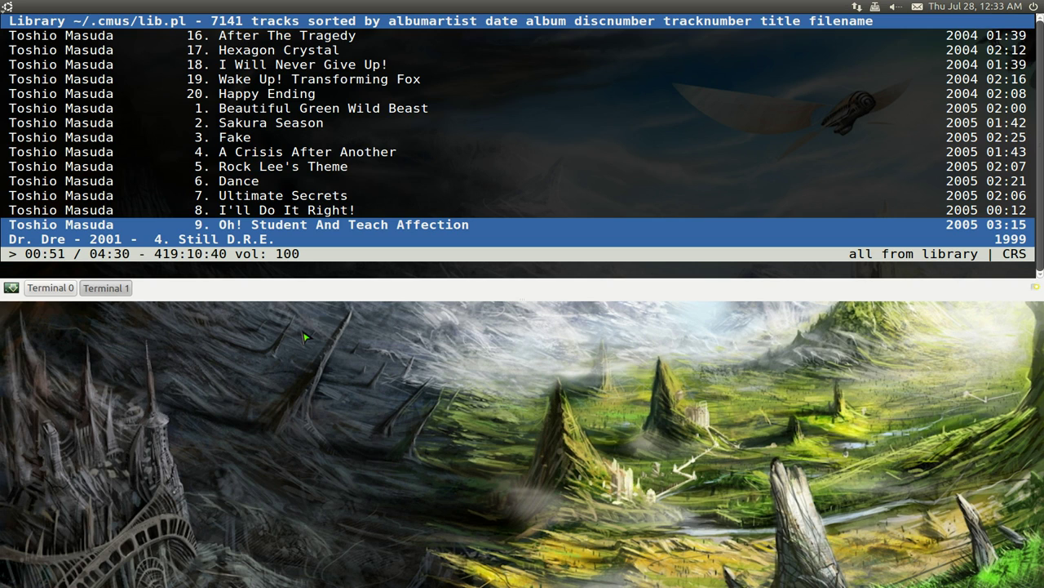
{"action": "key", "text": "Return"}
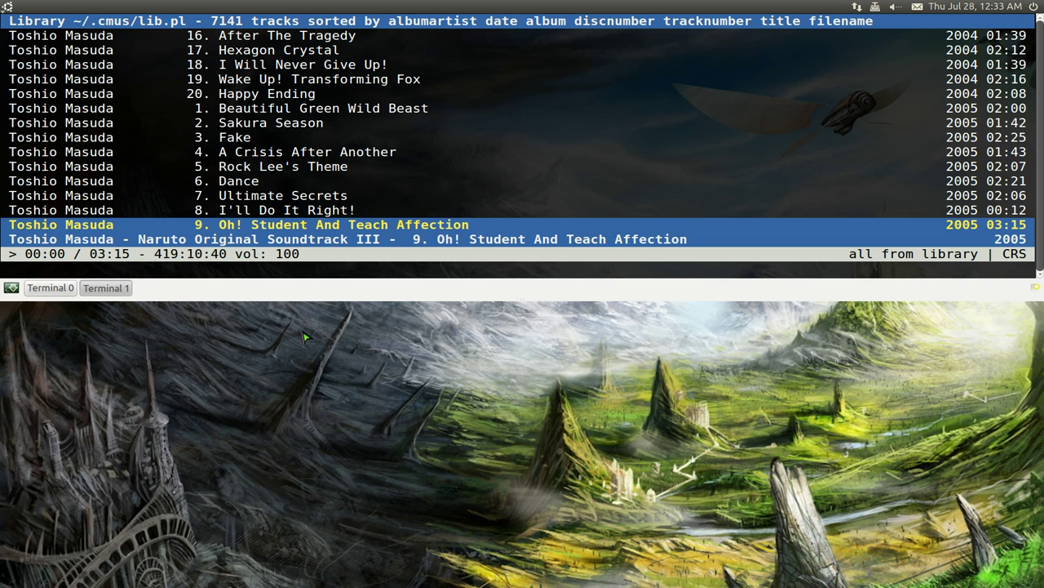
{"action": "key", "text": "Down"}
{"action": "key", "text": "Up"}
{"action": "key", "text": "Down"}
{"action": "key", "text": "Down"}
{"action": "key", "text": "Up"}
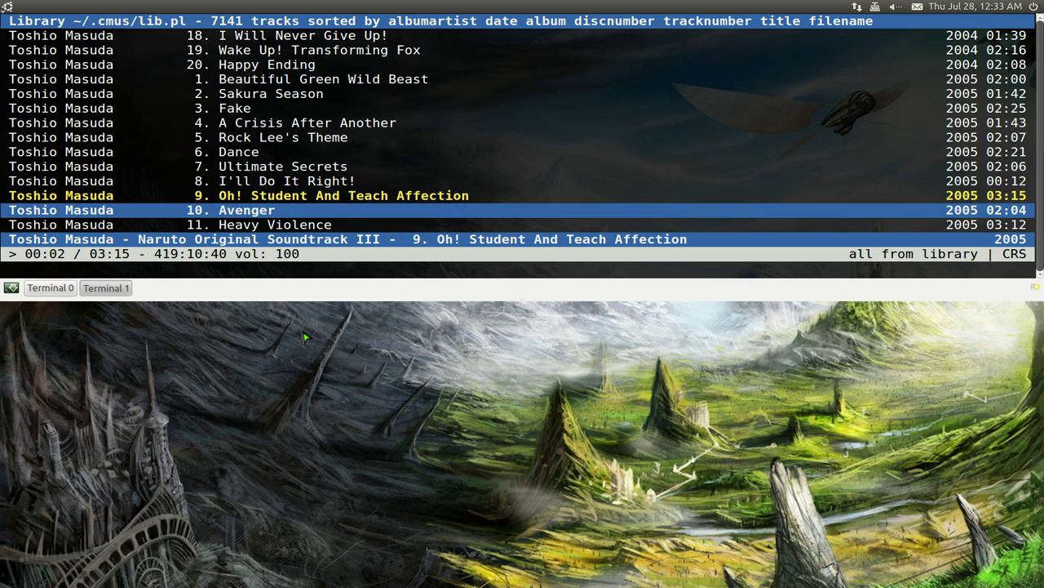
{"action": "key", "text": "Up"}
{"action": "key", "text": "Down"}
{"action": "key", "text": "Up"}
{"action": "key", "text": "Up"}
{"action": "key", "text": "Down"}
{"action": "key", "text": "Down"}
{"action": "key", "text": "Up"}
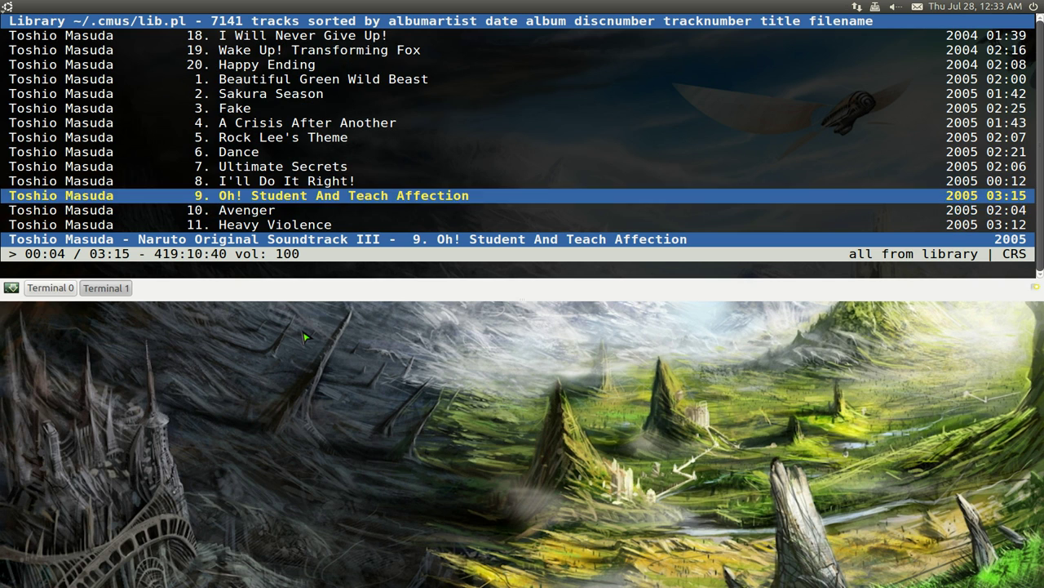
{"action": "key", "text": "Down"}
Search the sorted library for "they li" and play They Live In You from The Lion King, keeping it selected
{"action": "key", "text": "slash"}
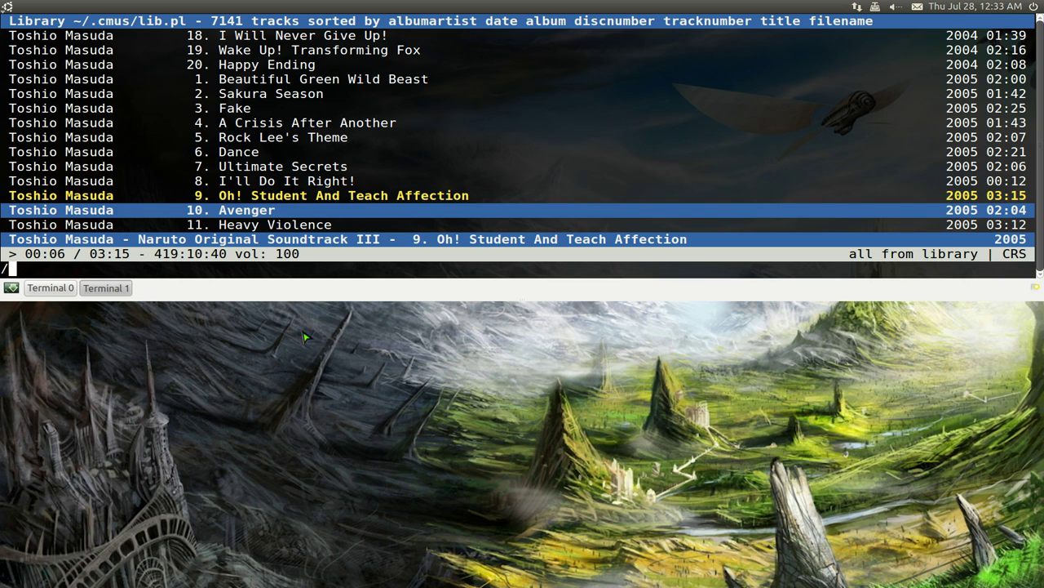
{"action": "type", "text": "they li"}
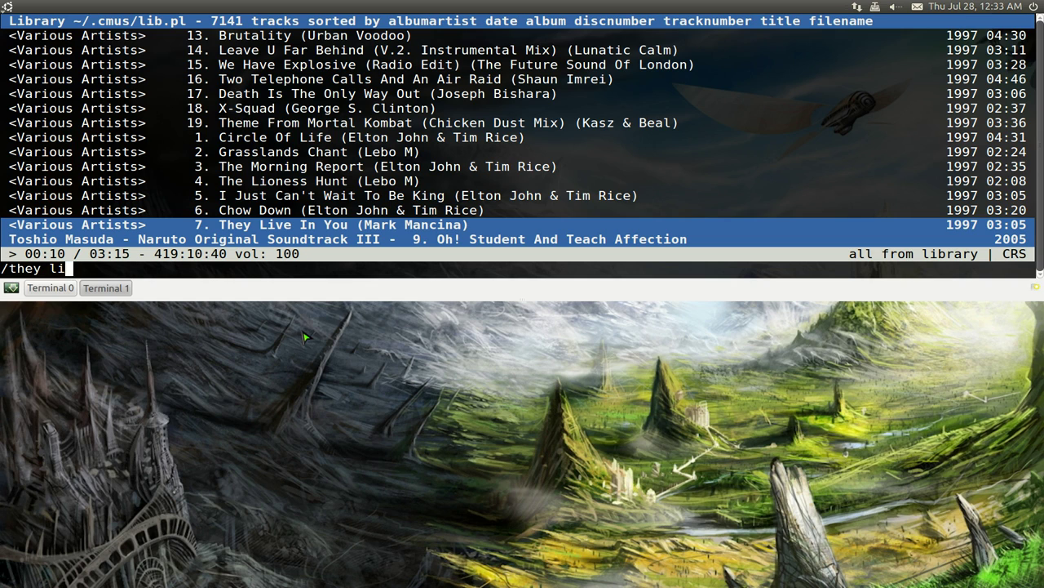
{"action": "key", "text": "Return"}
{"action": "key", "text": "Return"}
{"action": "key", "text": "Down"}
{"action": "key", "text": "Down"}
{"action": "key", "text": "Up"}
{"action": "key", "text": "Up"}
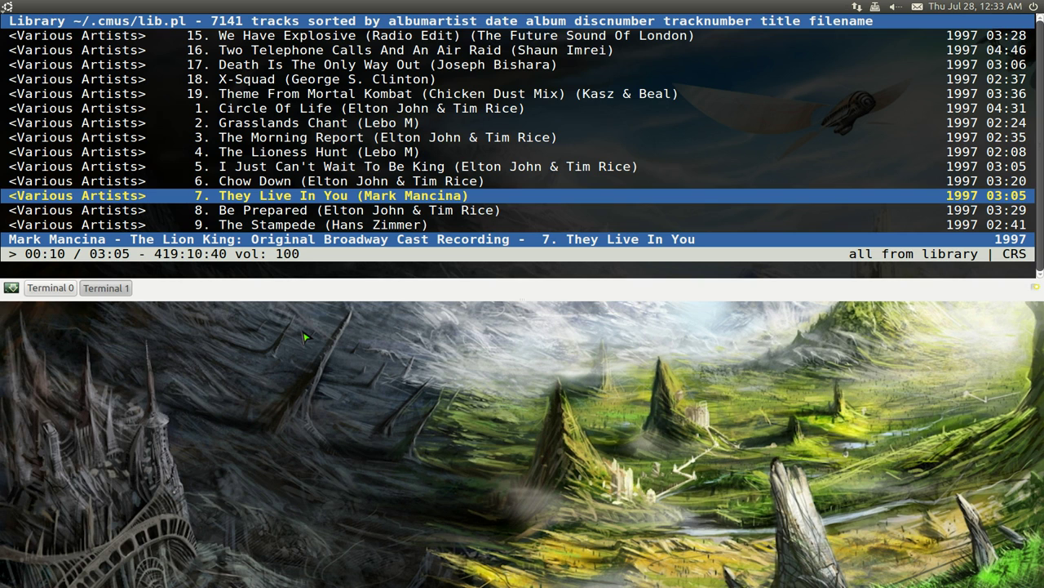
Show the library tree, the sorted library, the playlist and the queue in turn
{"action": "key", "text": "1"}
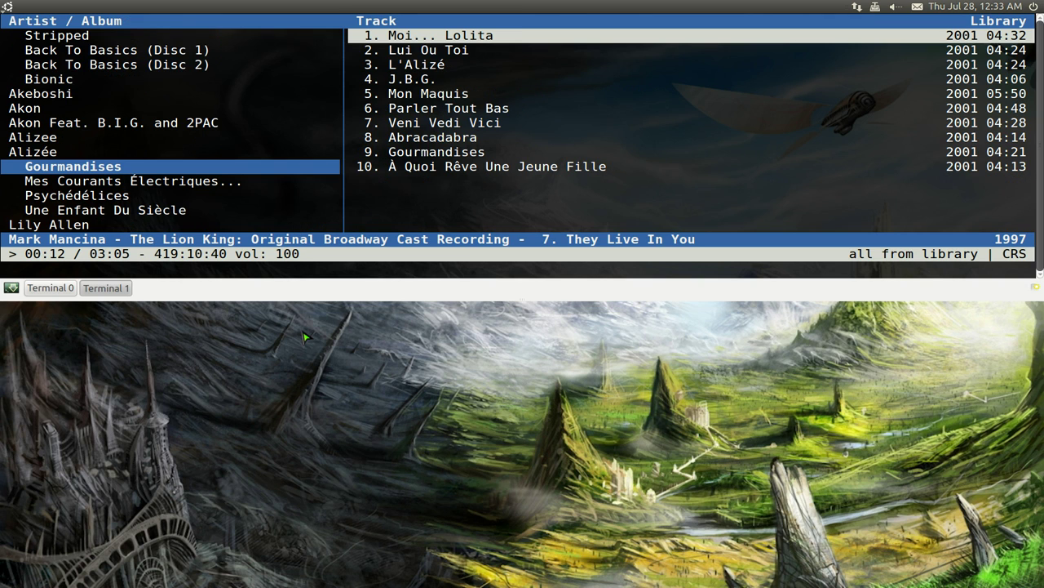
{"action": "key", "text": "2"}
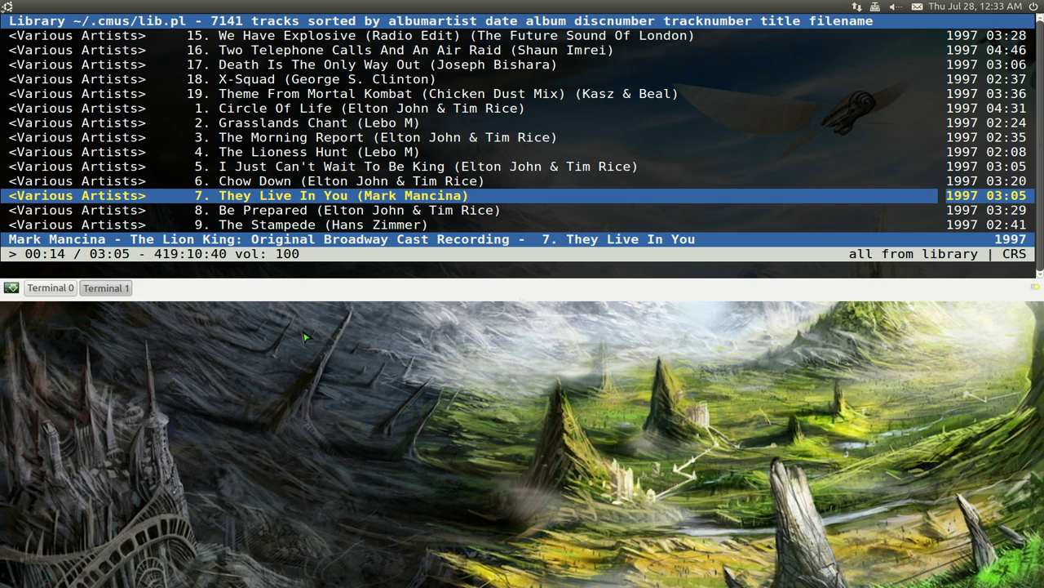
{"action": "key", "text": "3"}
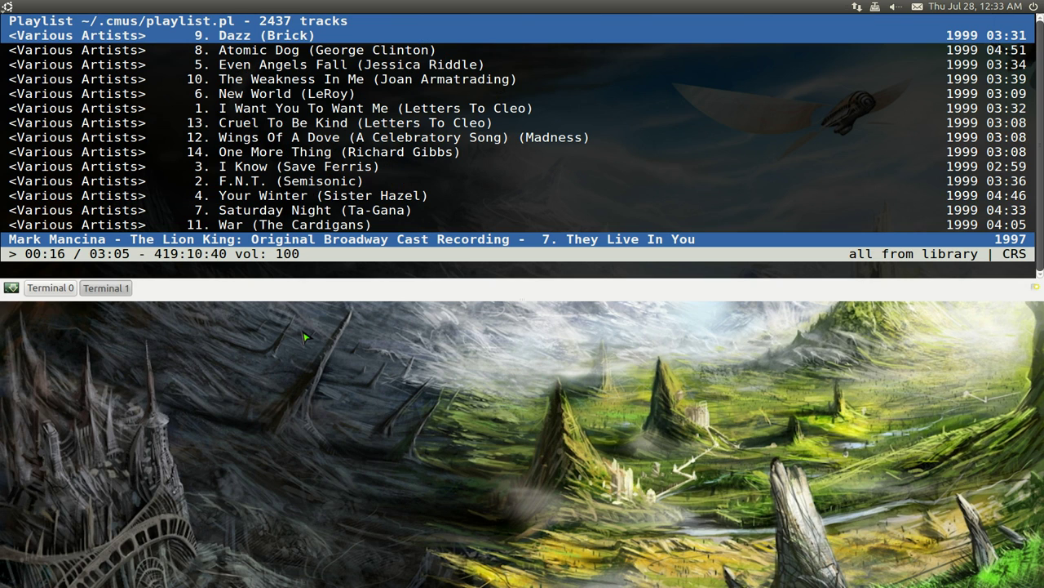
{"action": "key", "text": "4"}
Open the file browser and look through the folders of the home directory as far as Music
{"action": "key", "text": "5"}
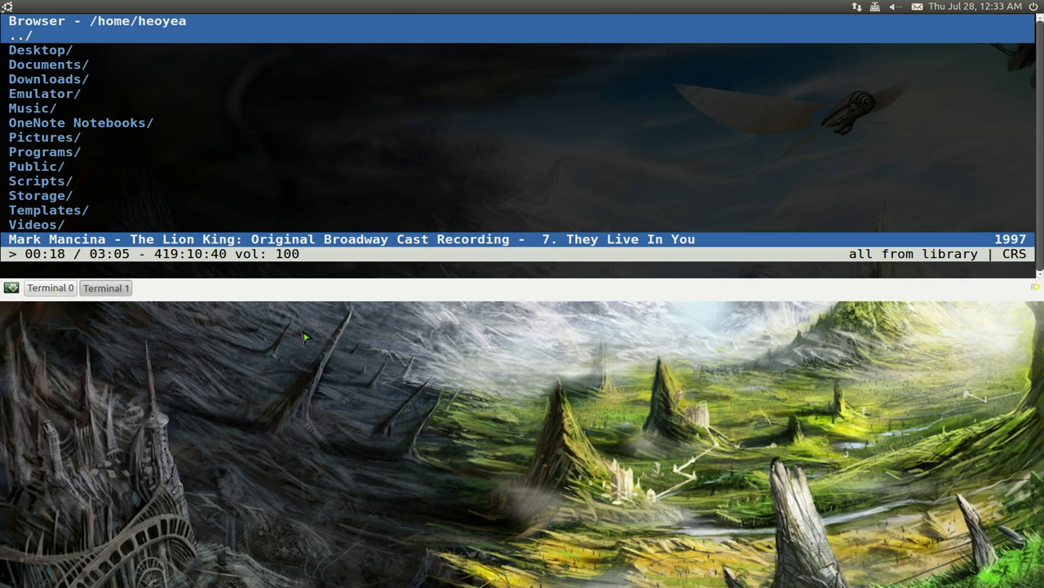
{"action": "key", "text": "Down"}
{"action": "key", "text": "Down"}
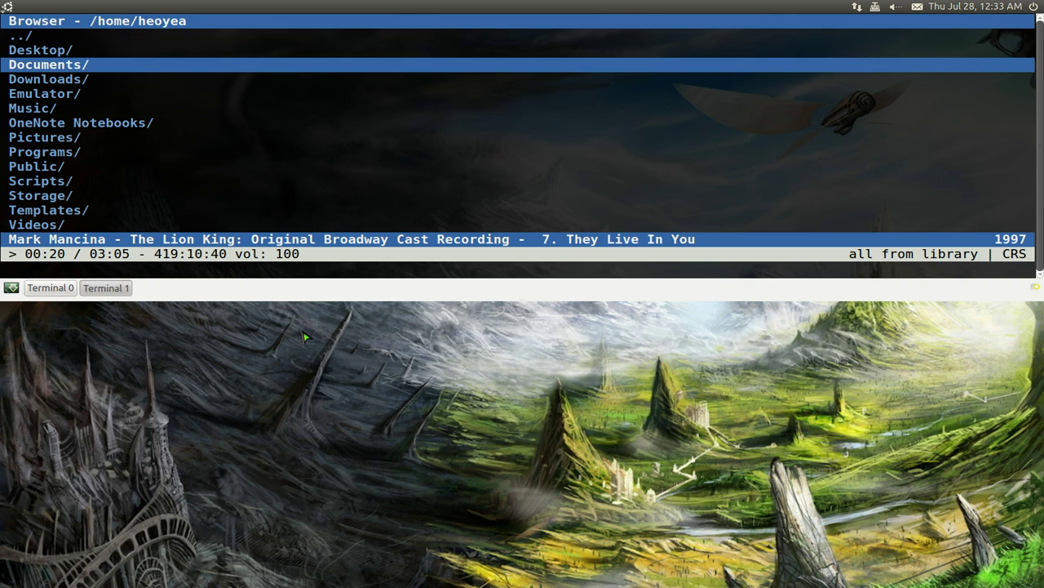
{"action": "key", "text": "Down"}
{"action": "key", "text": "Down"}
{"action": "key", "text": "Down"}
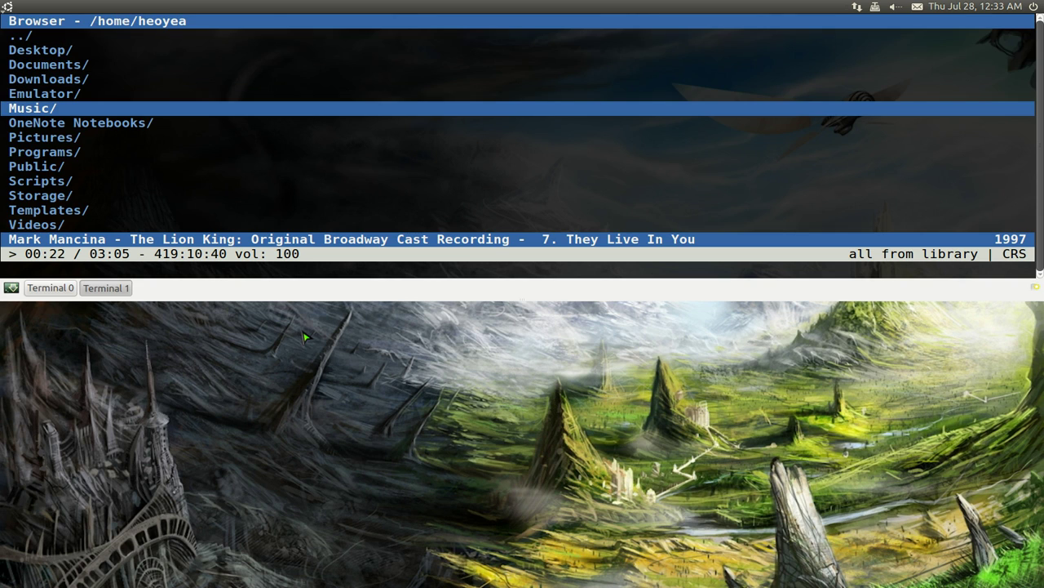
{"action": "key", "text": "Up"}
Show the library filters and look through the 90s, classical and missing-tag entries
{"action": "key", "text": "6"}
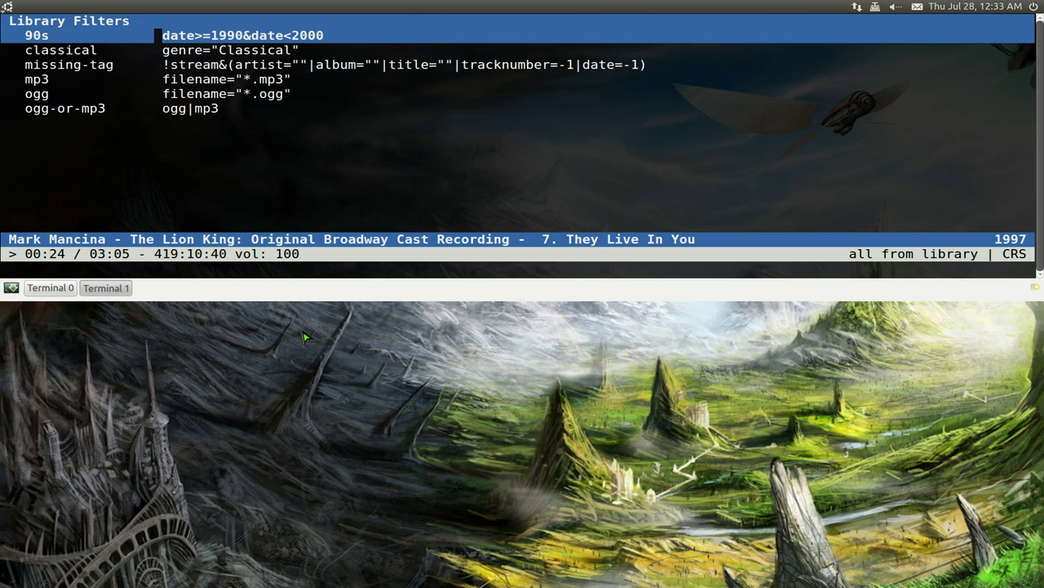
{"action": "key", "text": "Down"}
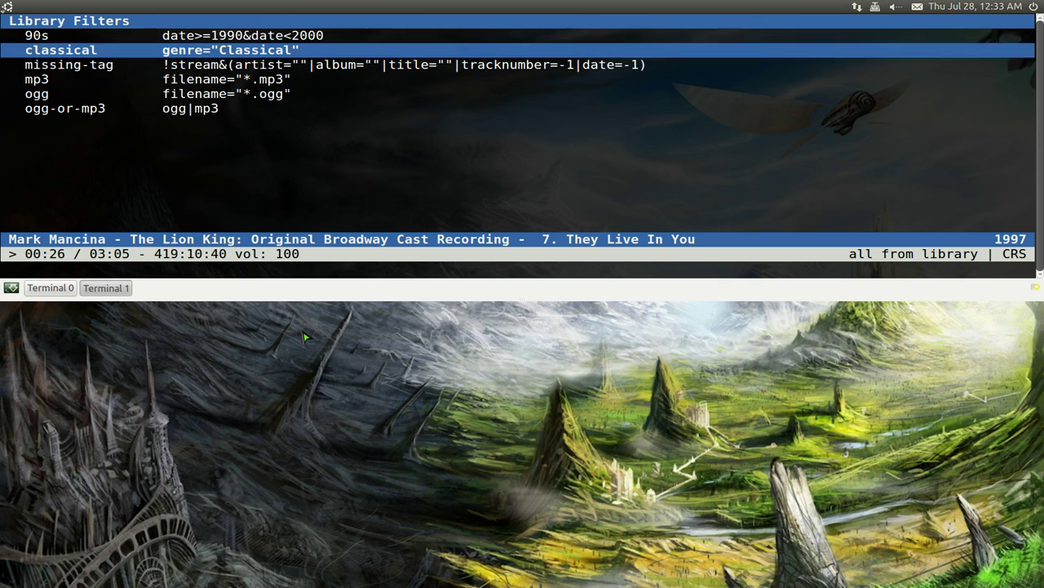
{"action": "key", "text": "Down"}
{"action": "key", "text": "Up"}
{"action": "key", "text": "Up"}
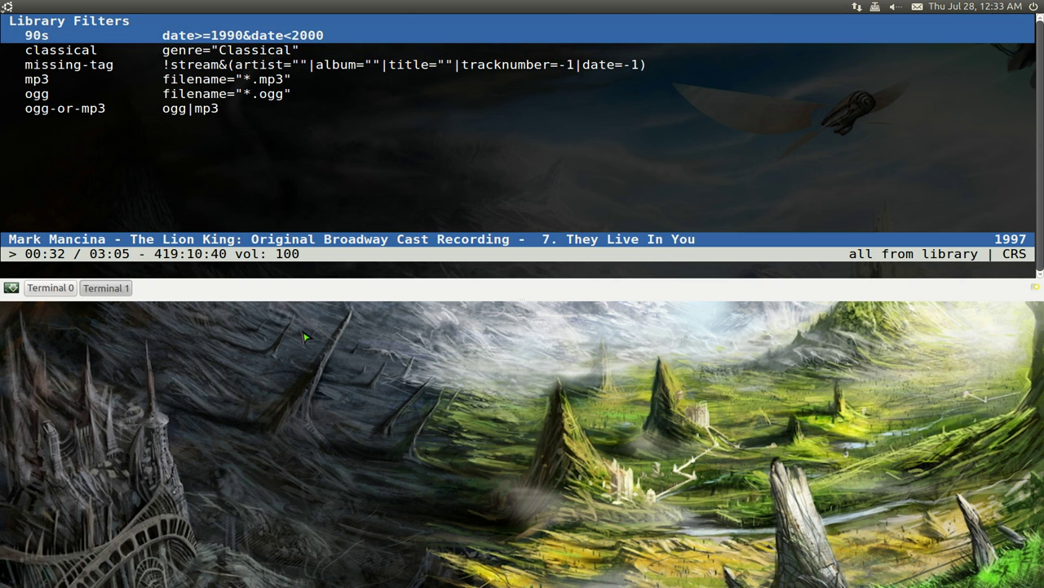
{"action": "key", "text": "Down"}
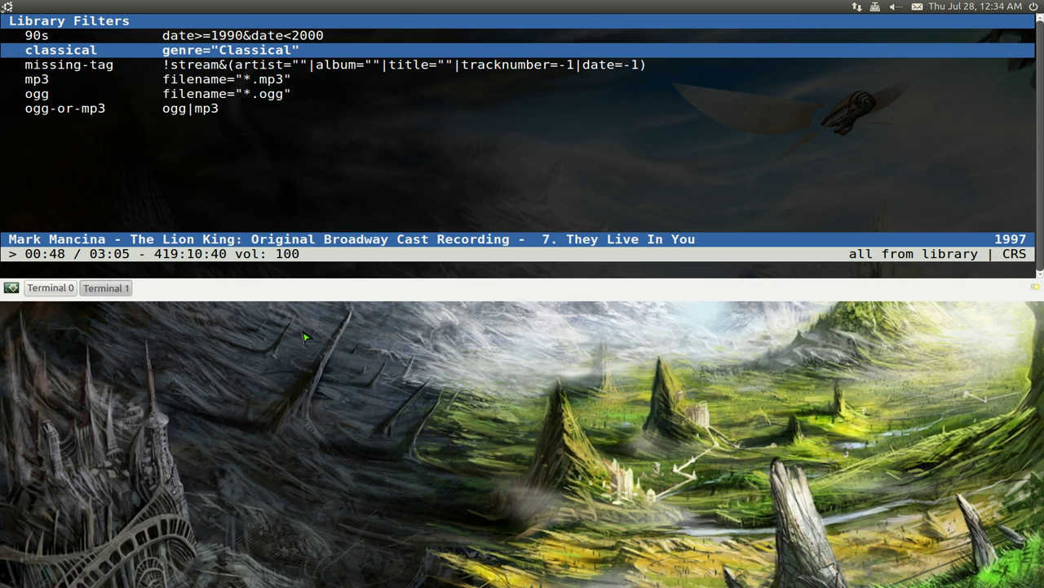
Show the settings view and look through the browser and common keybindings down to the first unbound commands
{"action": "key", "text": "7"}
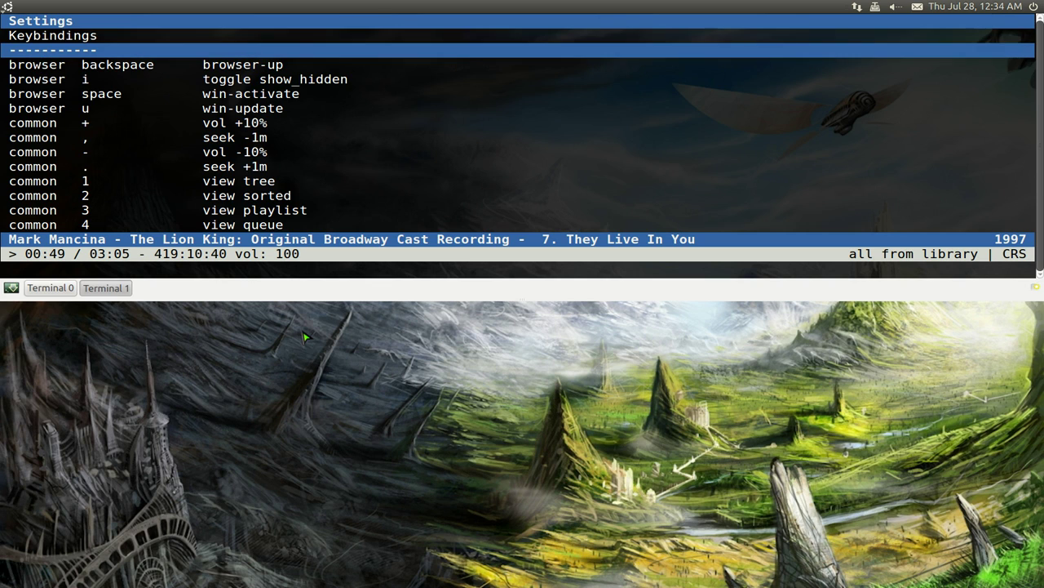
{"action": "key", "text": "Down"}
{"action": "key", "text": "Down"}
{"action": "key", "text": "Down"}
{"action": "key", "text": "Down"}
{"action": "key", "text": "Down"}
{"action": "key", "text": "Down"}
{"action": "key", "text": "Down"}
{"action": "key", "text": "Down"}
{"action": "key", "text": "Down"}
{"action": "key", "text": "Down"}
{"action": "key", "text": "Down"}
{"action": "key", "text": "Down"}
{"action": "key", "text": "Down"}
{"action": "key", "text": "Down"}
{"action": "key", "text": "Down"}
{"action": "key", "text": "Down"}
{"action": "key", "text": "Down"}
{"action": "key", "text": "Down"}
{"action": "key", "text": "Down"}
{"action": "key", "text": "Down"}
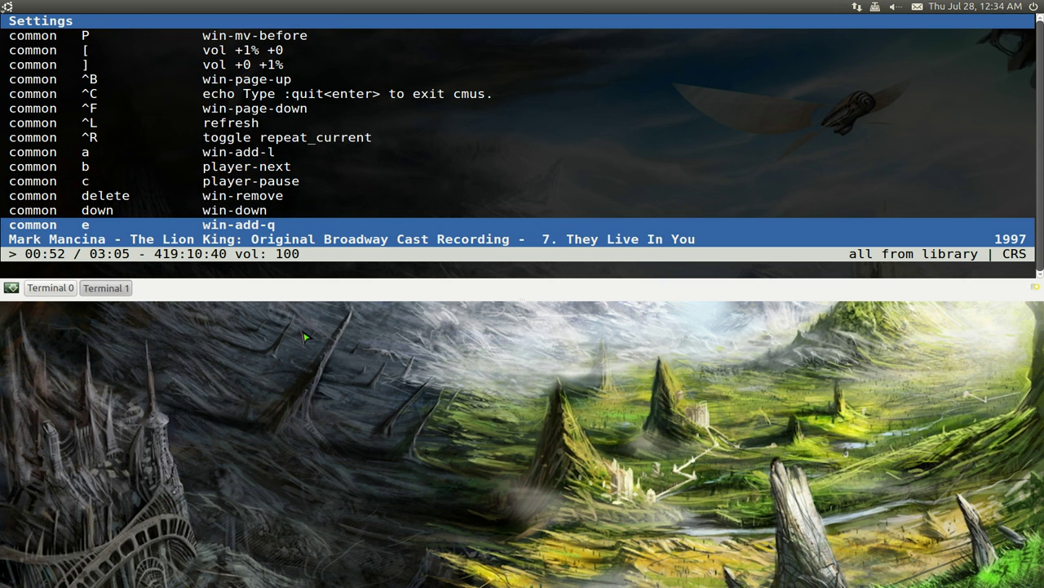
{"action": "key", "text": "Down"}
{"action": "key", "text": "Down"}
{"action": "key", "text": "Down"}
{"action": "key", "text": "Down"}
{"action": "key", "text": "Down"}
{"action": "key", "text": "Down"}
{"action": "key", "text": "Down"}
{"action": "key", "text": "Down"}
{"action": "key", "text": "Down"}
{"action": "key", "text": "Down"}
{"action": "key", "text": "Down"}
{"action": "key", "text": "Down"}
{"action": "key", "text": "Down"}
{"action": "key", "text": "Down"}
{"action": "key", "text": "Down"}
{"action": "key", "text": "Down"}
{"action": "key", "text": "Down"}
{"action": "key", "text": "Down"}
{"action": "key", "text": "Down"}
{"action": "key", "text": "Down"}
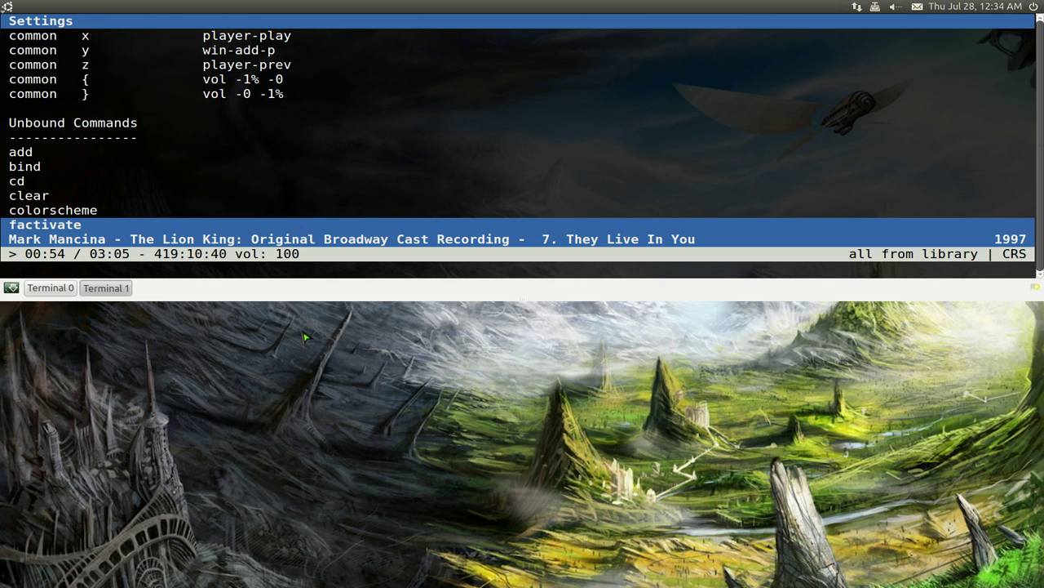
{"action": "key", "text": "Up"}
{"action": "key", "text": "Up"}
{"action": "key", "text": "Up"}
{"action": "key", "text": "Up"}
{"action": "key", "text": "Up"}
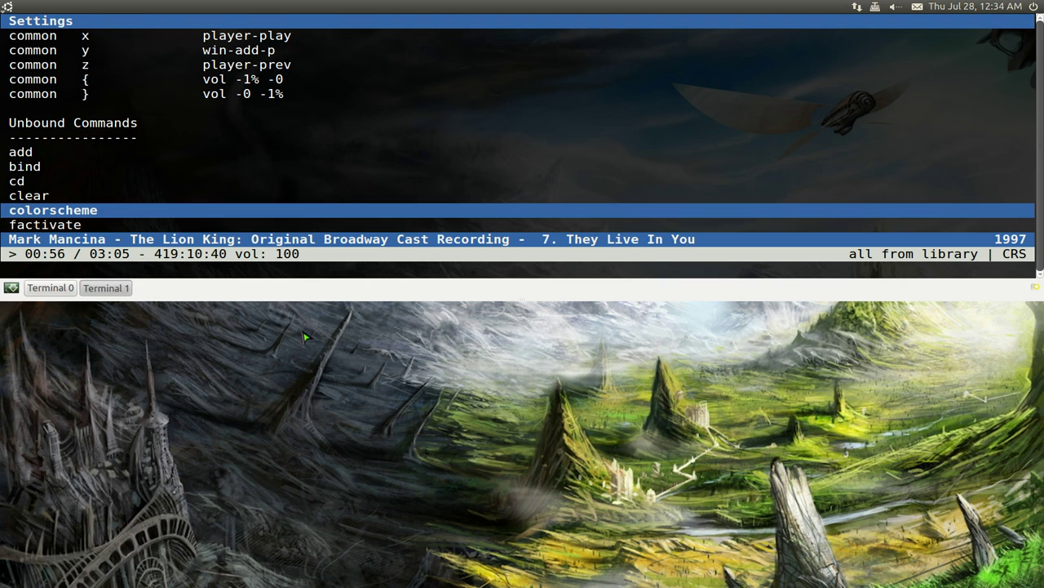
{"action": "key", "text": "Down"}
{"action": "key", "text": "Down"}
{"action": "key", "text": "Down"}
{"action": "key", "text": "Down"}
{"action": "key", "text": "Down"}
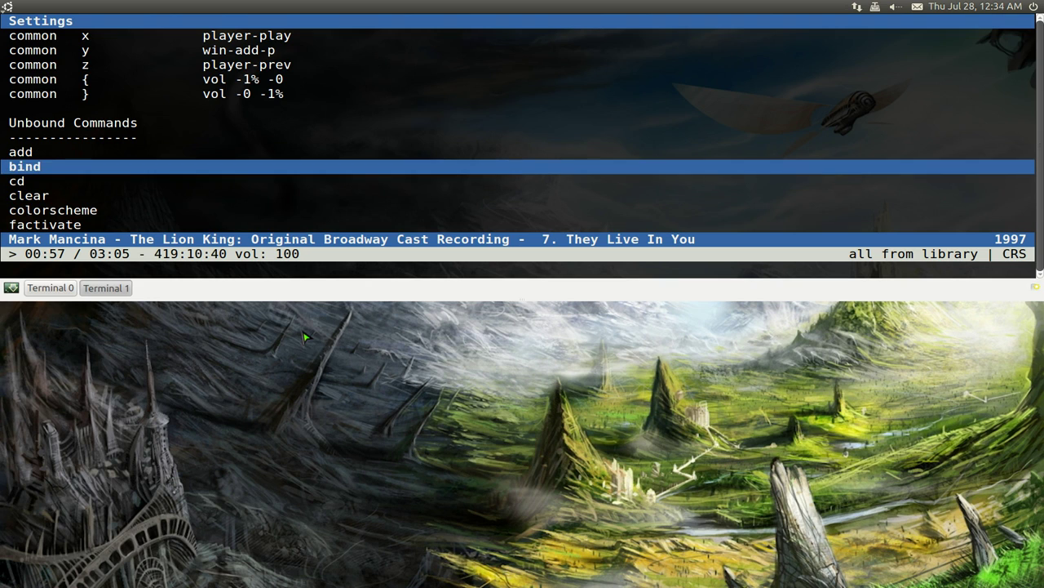
Try to bind a key to the unbound add command in the common context, clearing the key placeholder
{"action": "key", "text": "Up"}
{"action": "key", "text": "Up"}
{"action": "key", "text": "Up"}
{"action": "key", "text": "Up"}
{"action": "key", "text": "Up"}
{"action": "key", "text": "Return"}
{"action": "key", "text": "Left"}
{"action": "key", "text": "Left"}
{"action": "key", "text": "Left"}
{"action": "key", "text": "Left"}
{"action": "key", "text": "Left"}
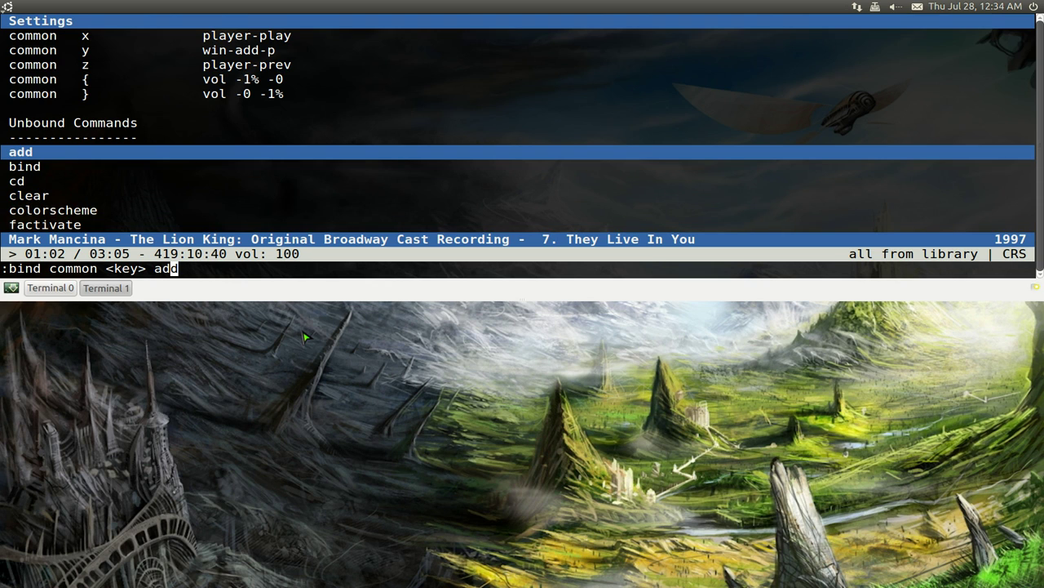
{"action": "key", "text": "BackSpace"}
{"action": "key", "text": "BackSpace"}
{"action": "key", "text": "BackSpace"}
{"action": "key", "text": "BackSpace"}
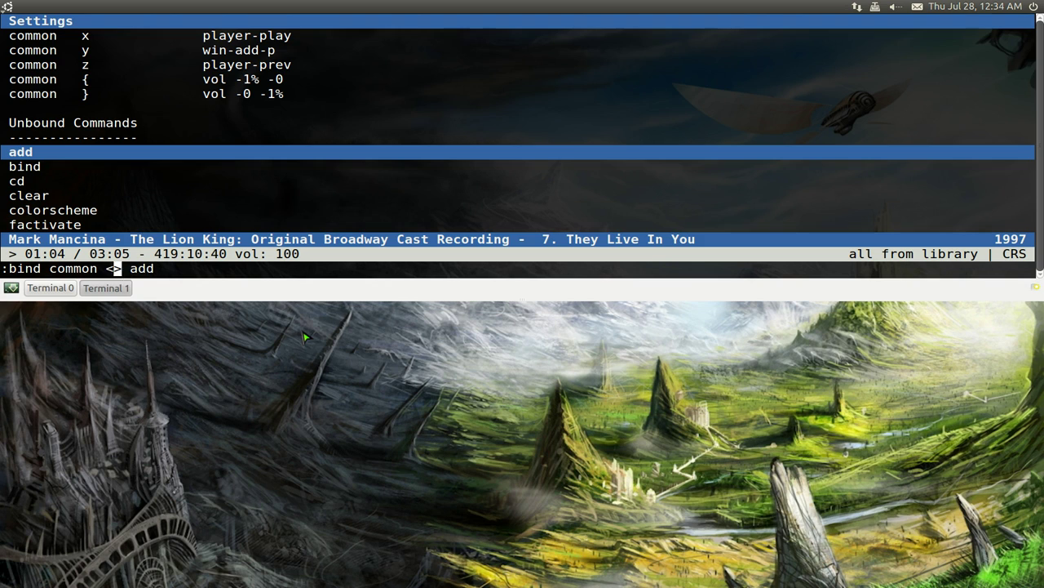
{"action": "key", "text": "Delete"}
{"action": "key", "text": "Escape"}
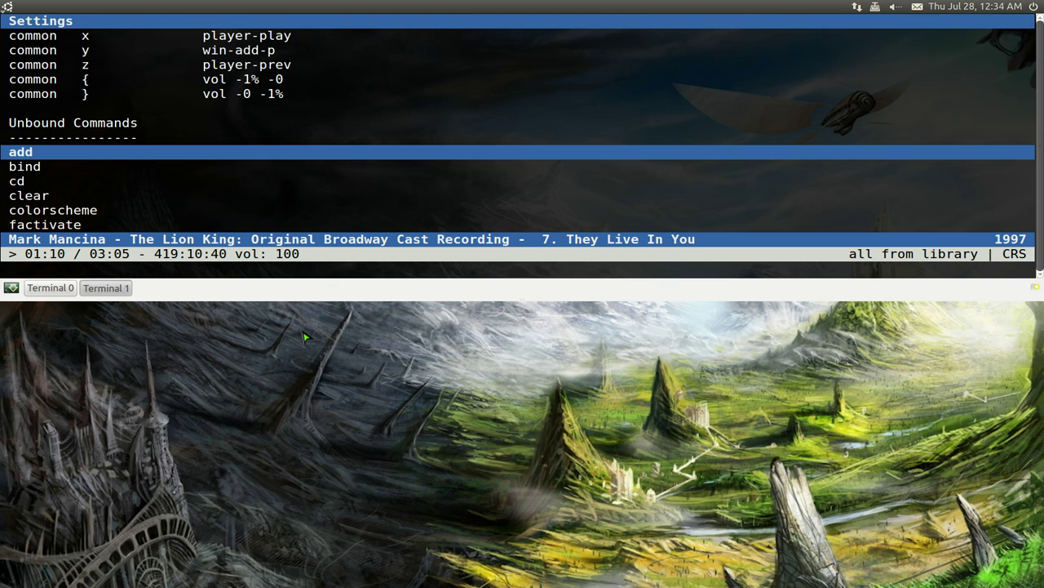
Look through the list of unbound commands from add down to run
{"action": "key", "text": "Down"}
{"action": "key", "text": "Down"}
{"action": "key", "text": "Down"}
{"action": "key", "text": "Down"}
{"action": "key", "text": "Down"}
{"action": "key", "text": "Down"}
{"action": "key", "text": "Down"}
{"action": "key", "text": "Down"}
{"action": "key", "text": "Down"}
{"action": "key", "text": "Down"}
{"action": "key", "text": "Down"}
{"action": "key", "text": "Down"}
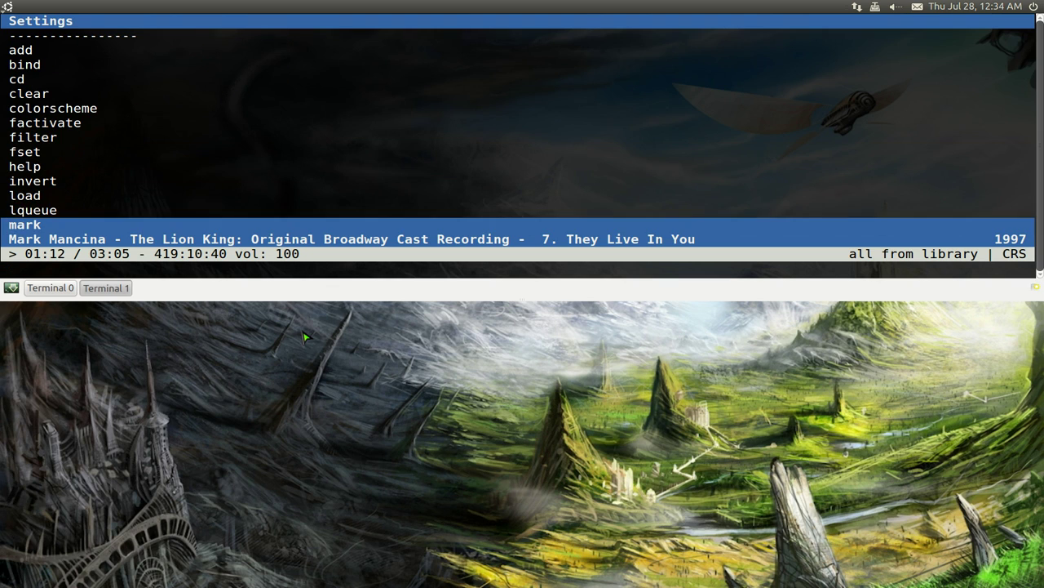
{"action": "key", "text": "Down"}
{"action": "key", "text": "Down"}
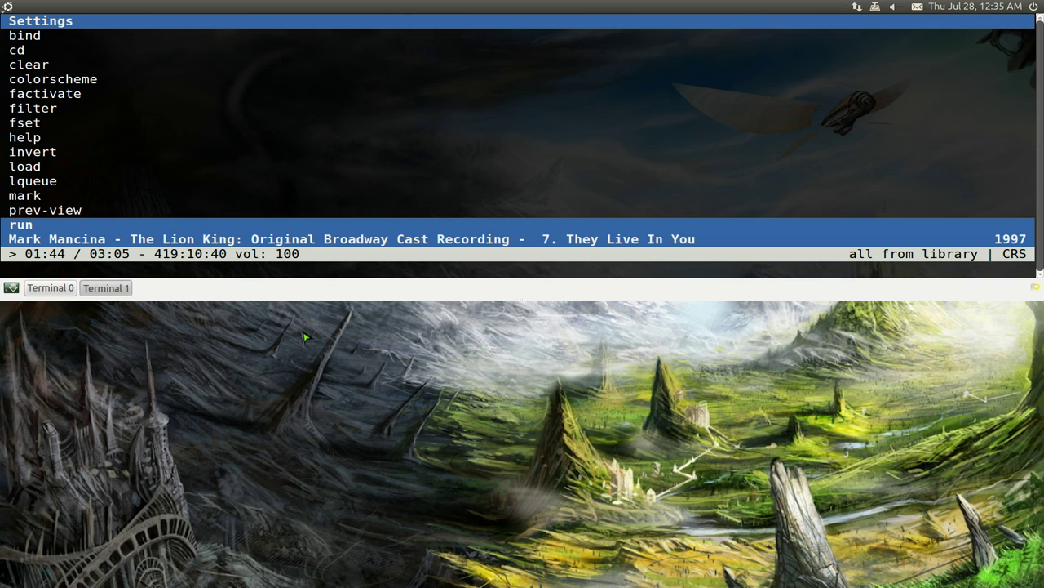
Show the sorted library and highlight the track count in its header
{"action": "key", "text": "2"}
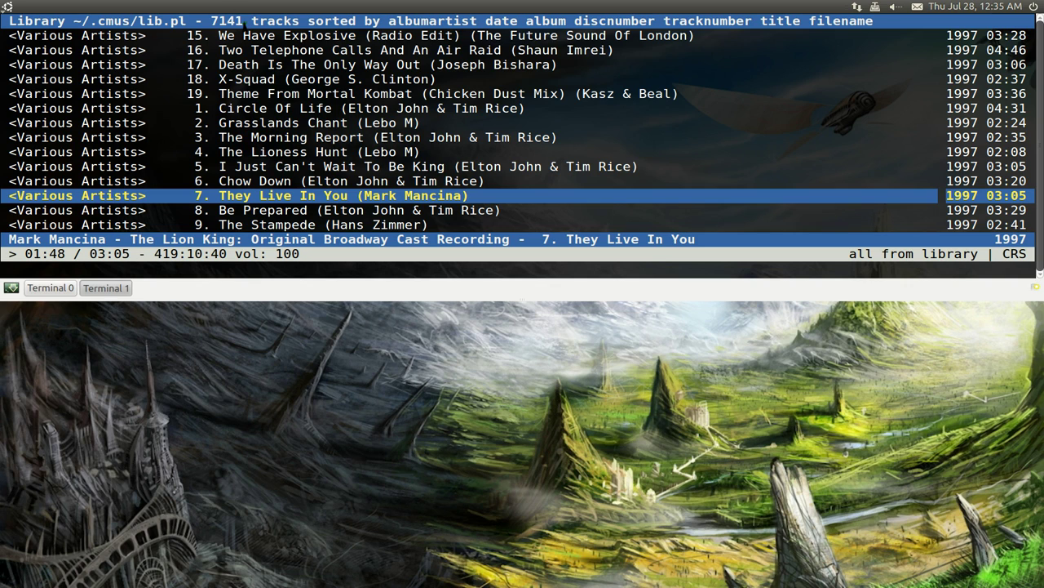
{"action": "left_click_drag", "start_coordinate": [245, 21], "coordinate": [212, 22]}
{"action": "left_click", "coordinate": [236, 23]}
Quit cmus and return to the shell prompt
{"action": "key", "text": "q"}
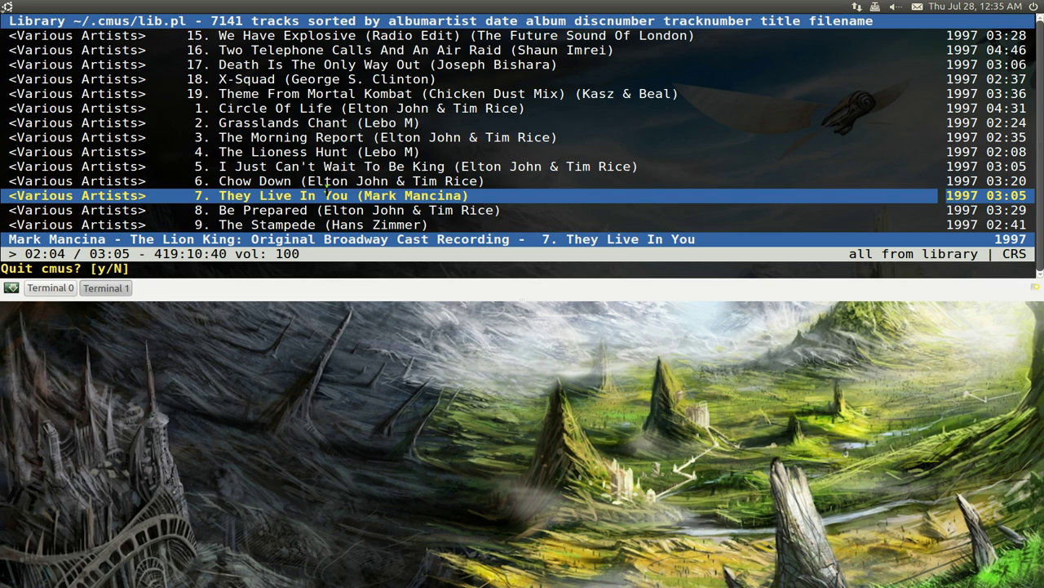
{"action": "key", "text": "y"}
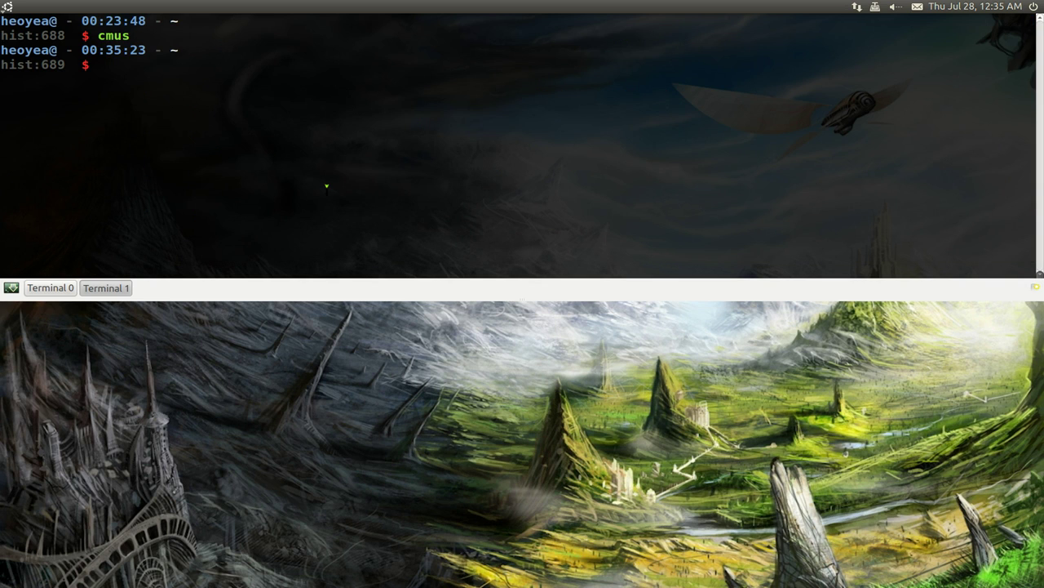